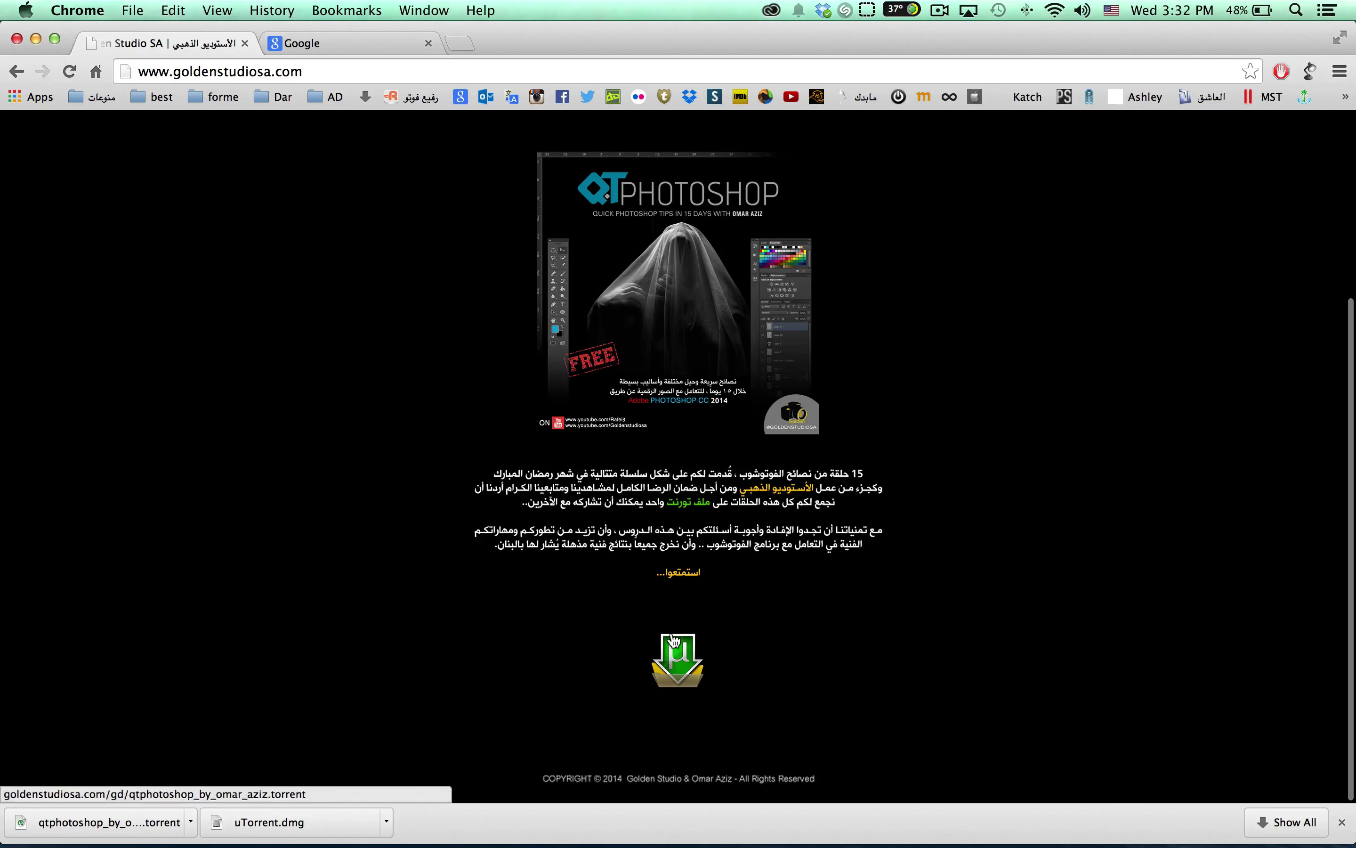
Save the Photoshop course's torrent file from the web page to the Desktop and show it in Finder
{"action": "left_click", "coordinate": [677, 651]}
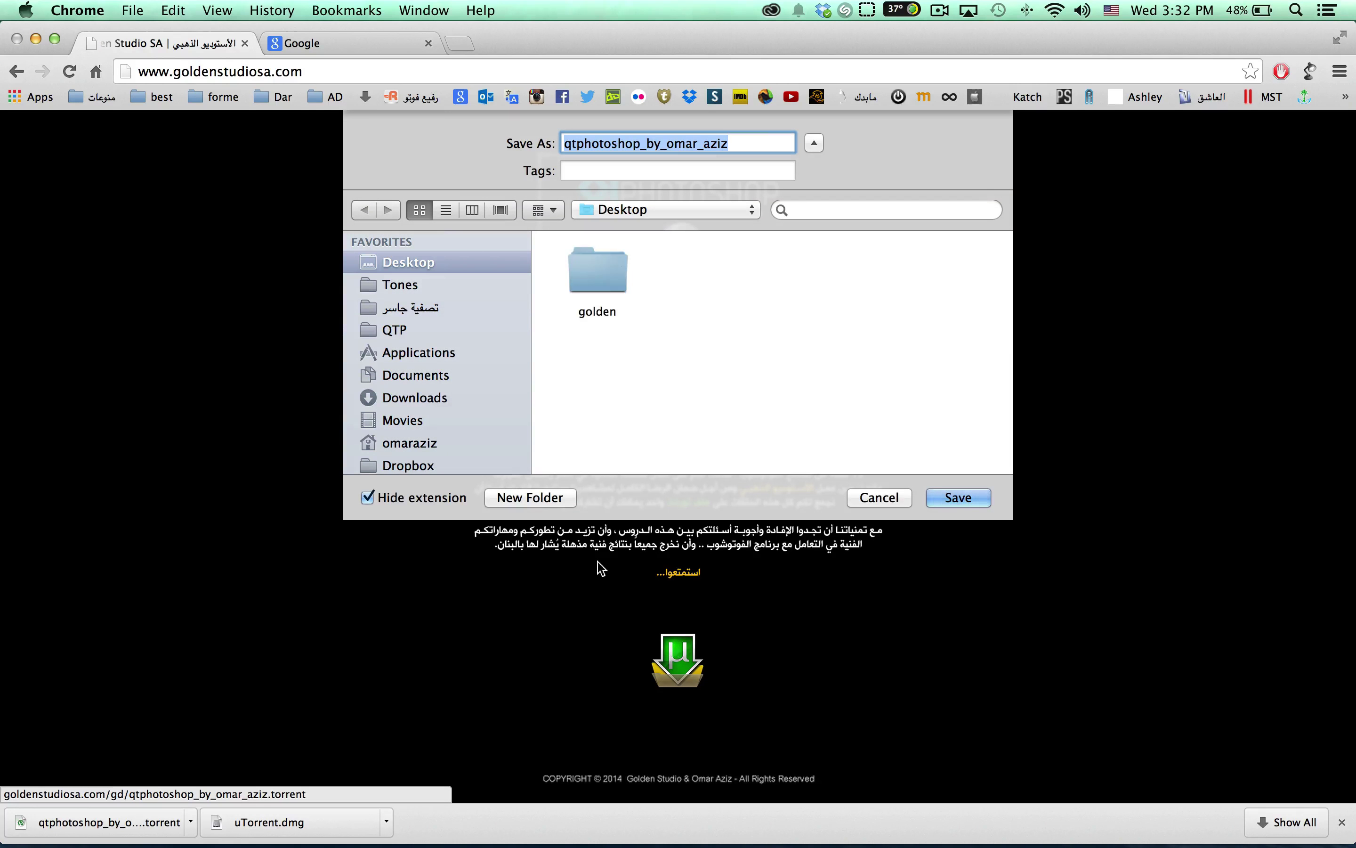
{"action": "left_click", "coordinate": [954, 497]}
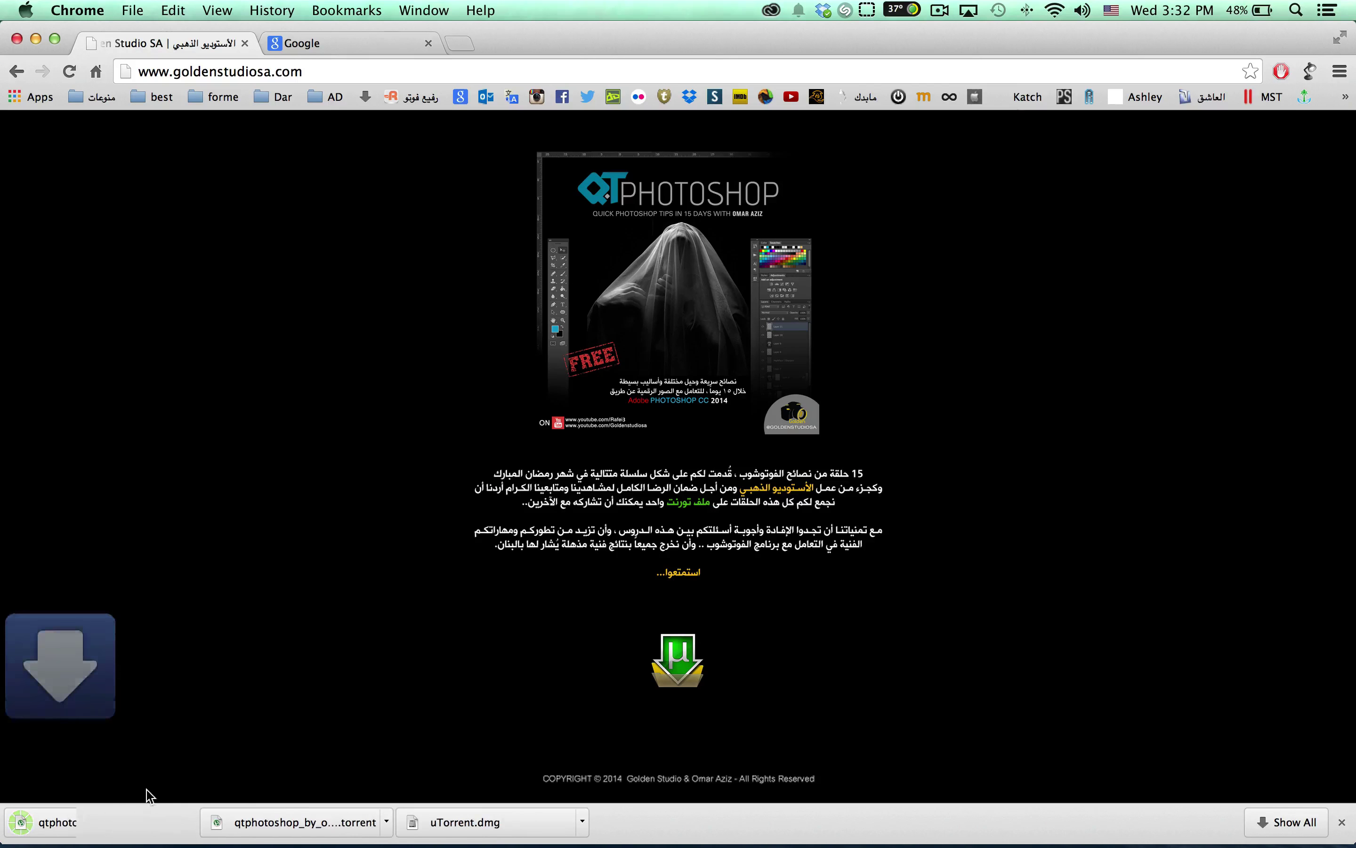
{"action": "left_click", "coordinate": [191, 822]}
{"action": "left_click", "coordinate": [209, 799]}
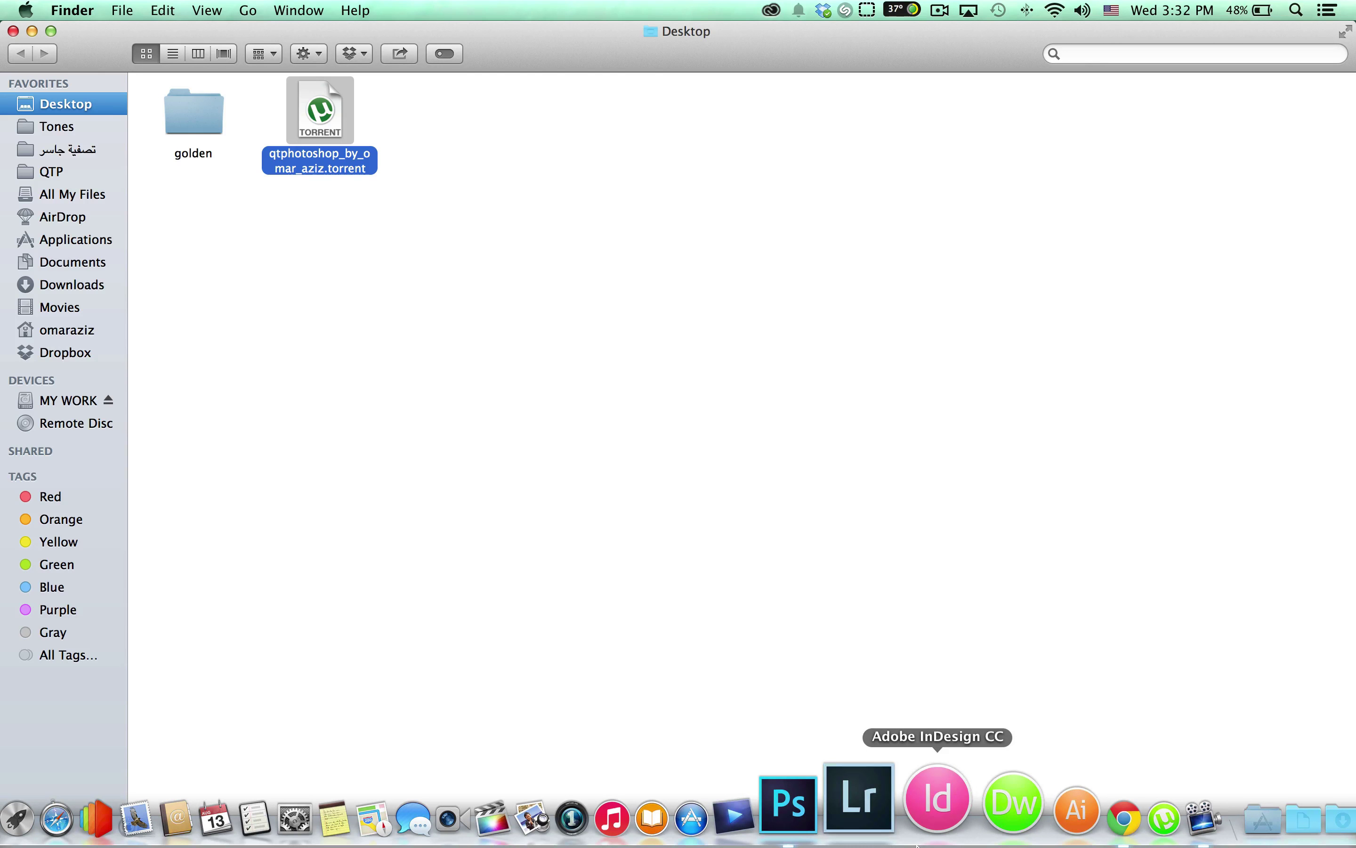
Switch to Chrome, search Google for "utorrent" and open the official µTorrent downloads page
{"action": "left_click", "coordinate": [1044, 795]}
{"action": "left_click", "coordinate": [354, 42]}
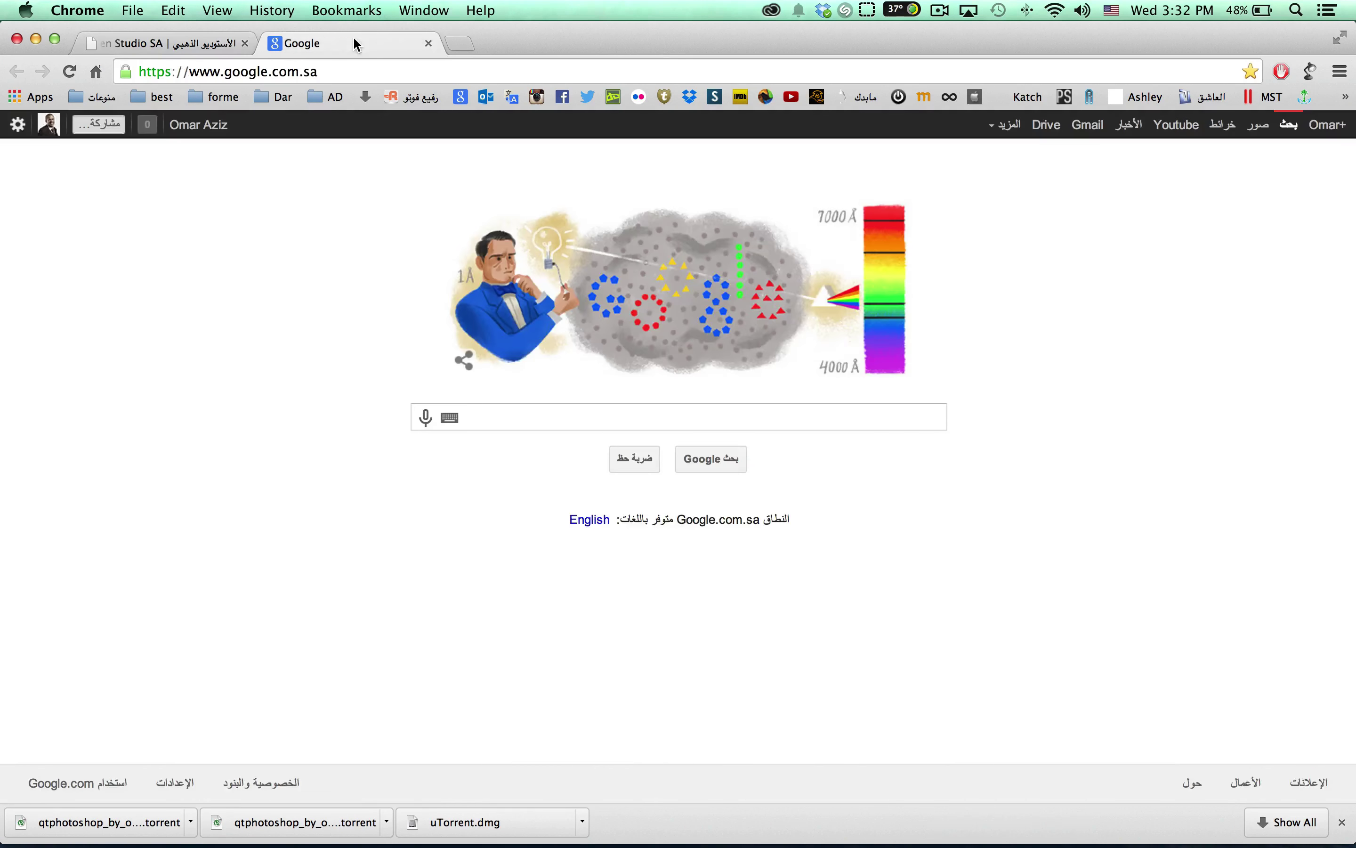
{"action": "left_click", "coordinate": [493, 415]}
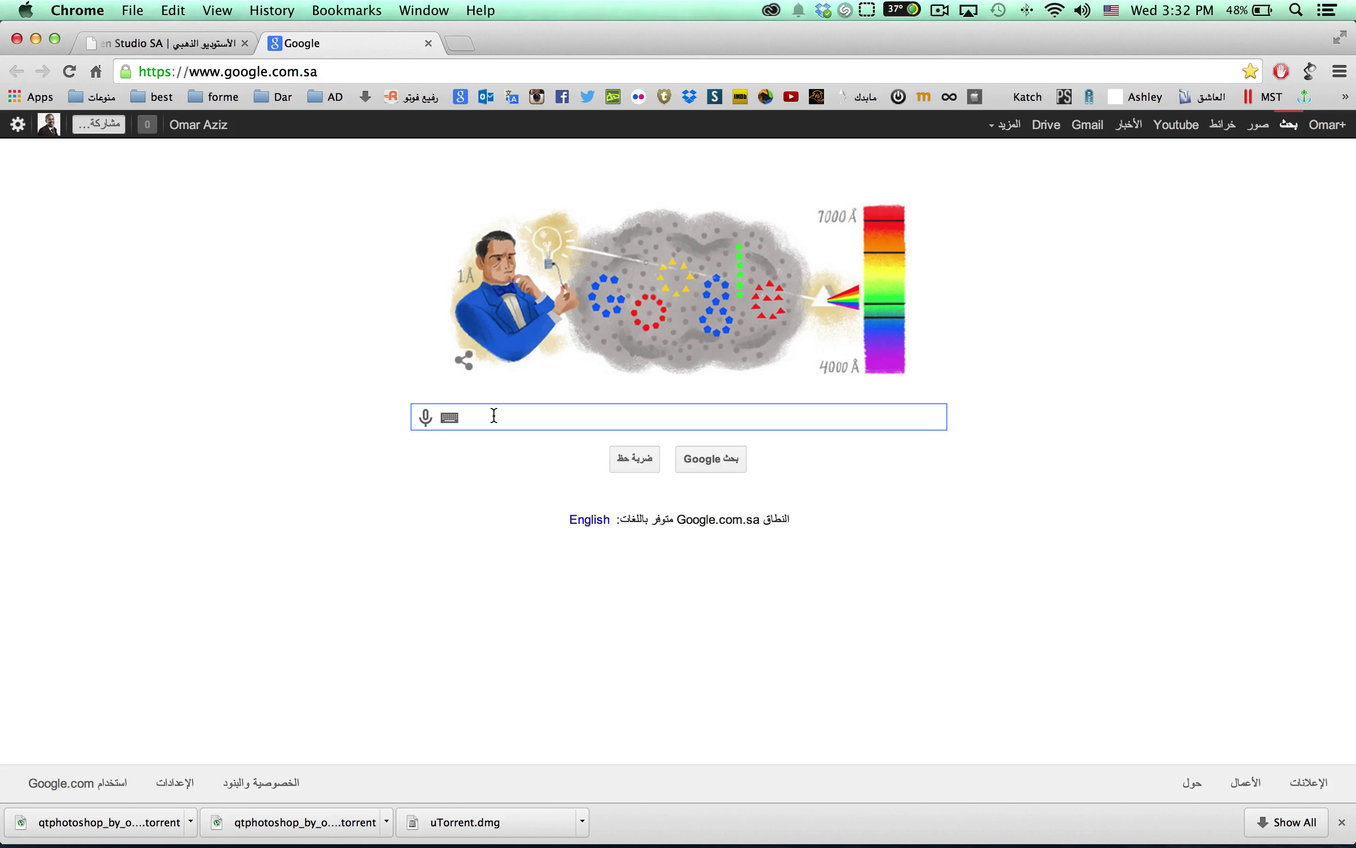
{"action": "type", "text": "utorrent"}
{"action": "key", "text": "Return"}
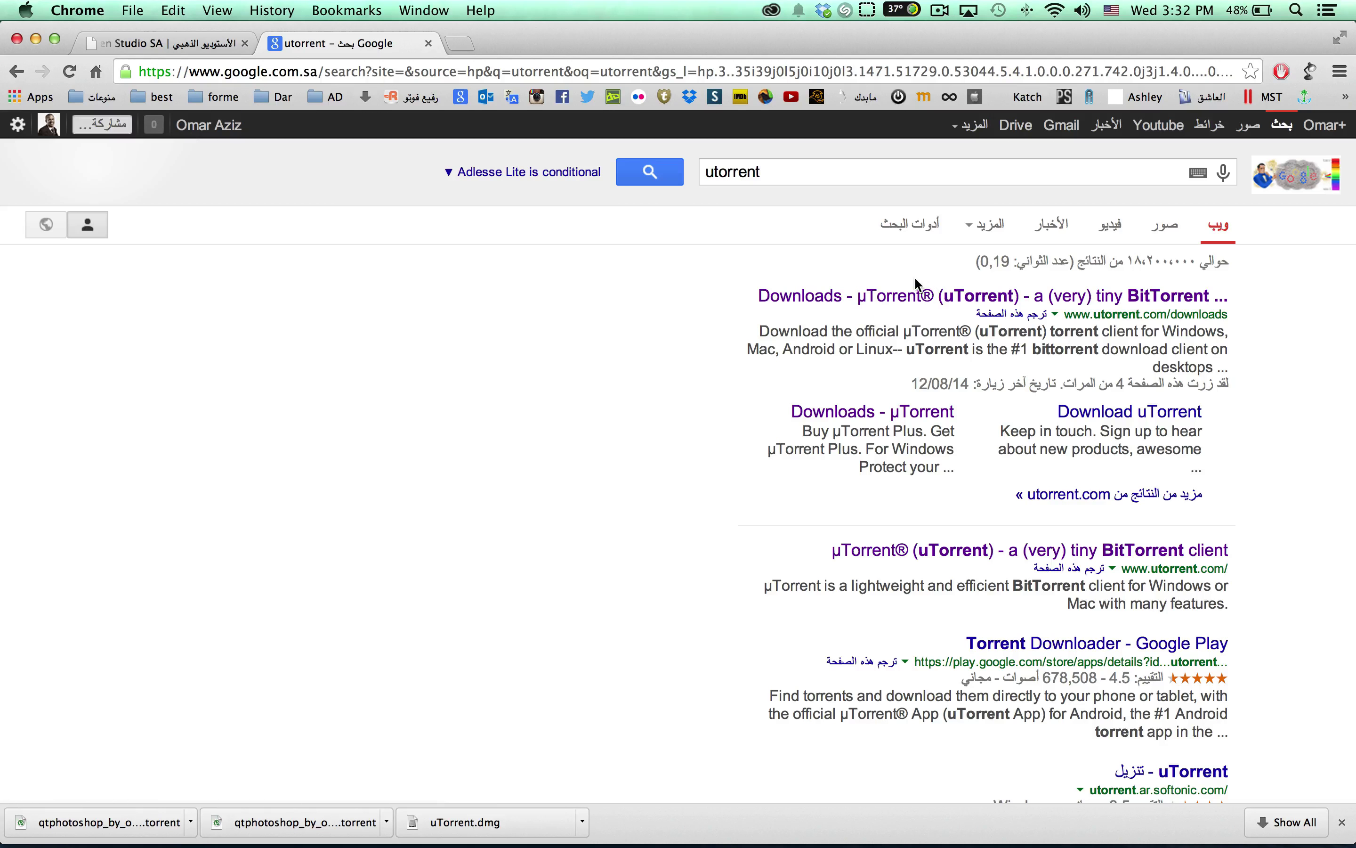
{"action": "left_click", "coordinate": [849, 299]}
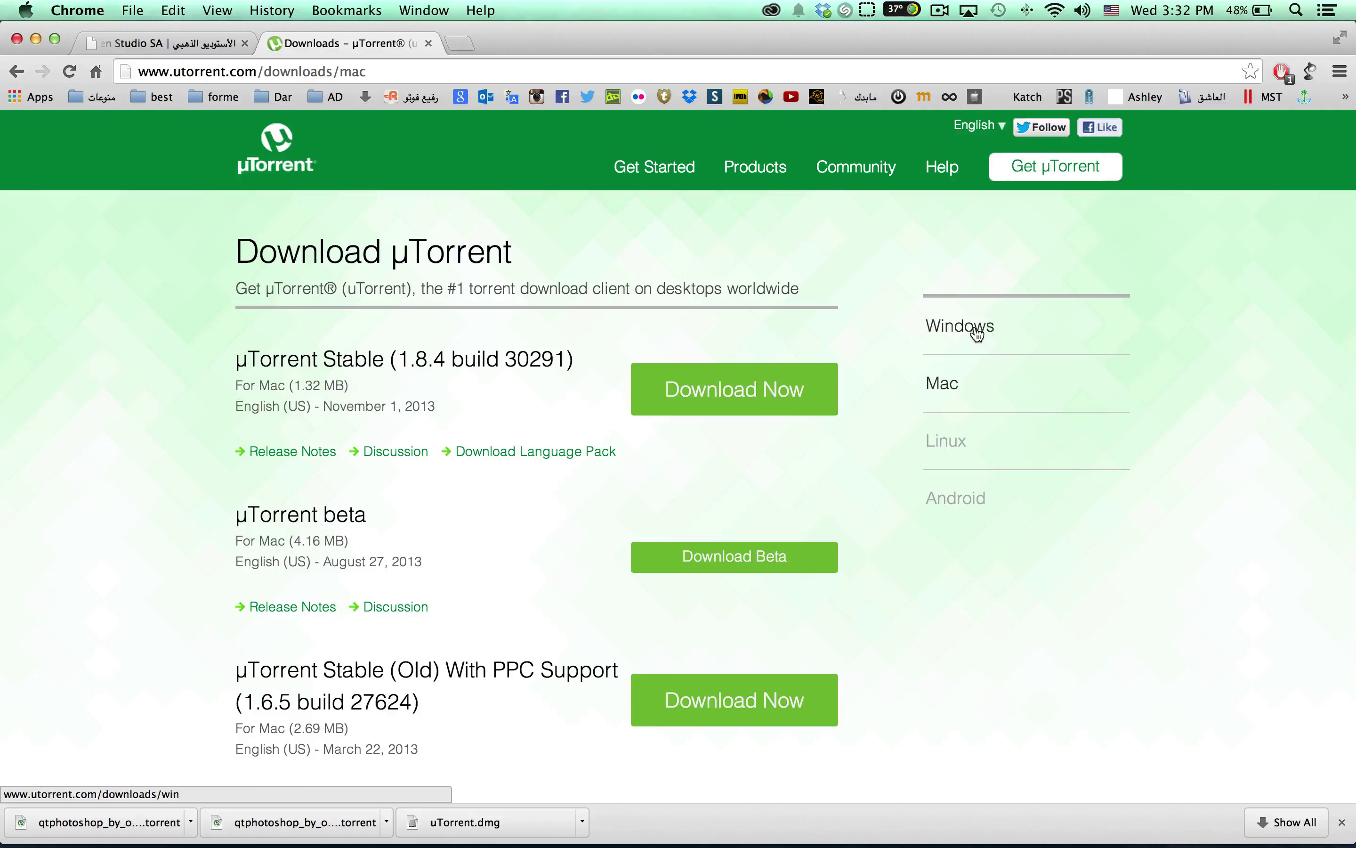
Download µTorrent Stable (1.8.4 build 30291) for Mac to the Desktop and select uTorrent.dmg in Finder
{"action": "left_click", "coordinate": [715, 397]}
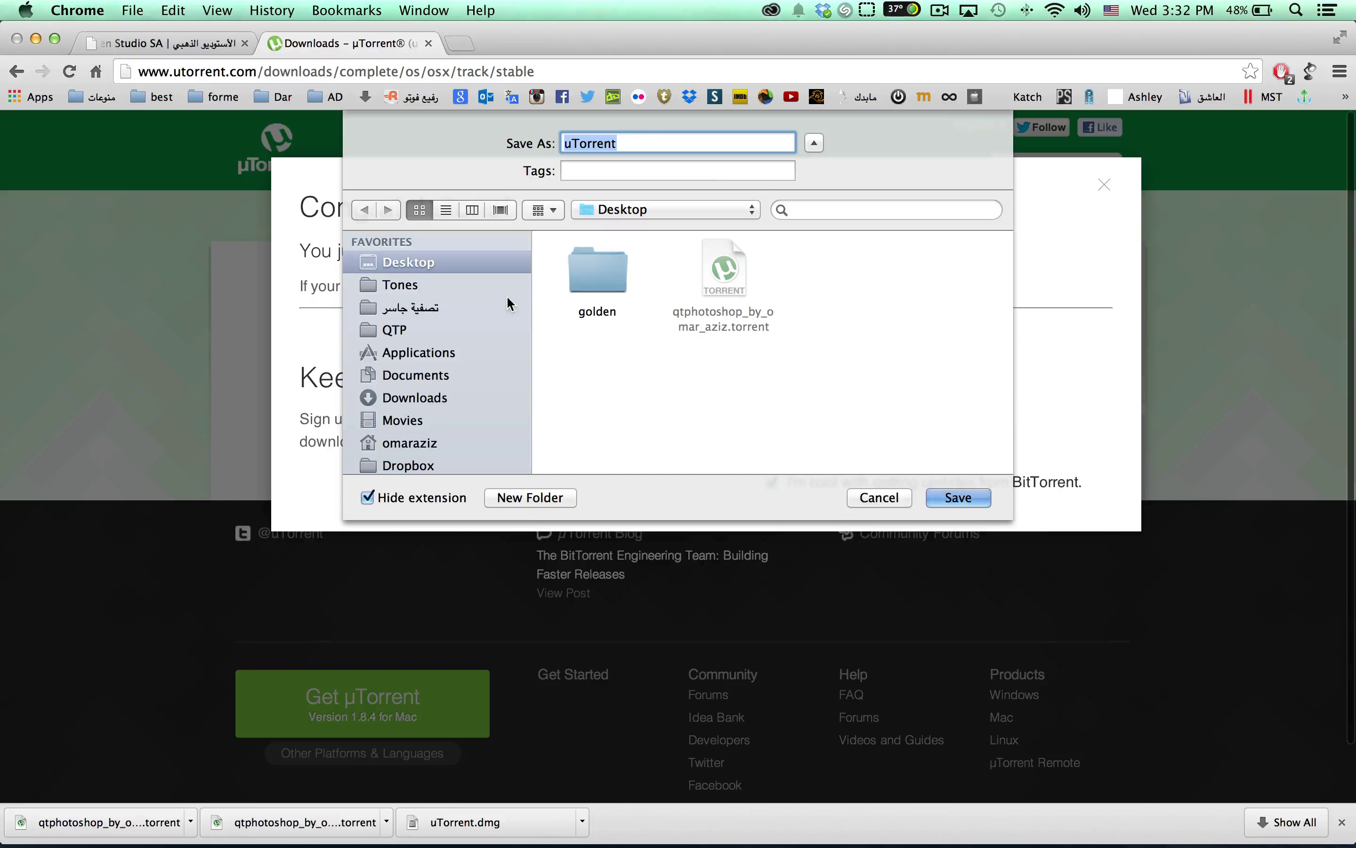
{"action": "left_click", "coordinate": [958, 498]}
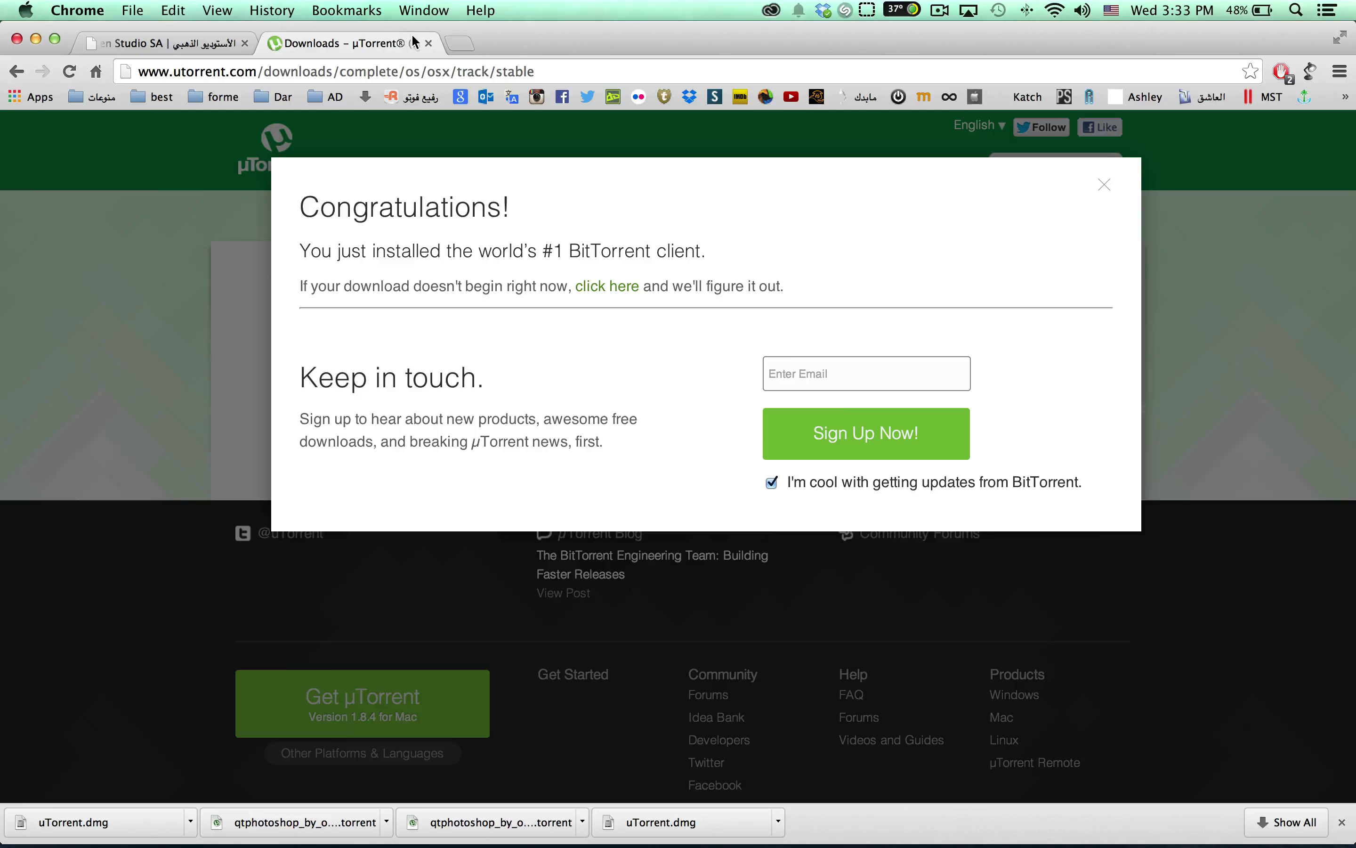
{"action": "left_click", "coordinate": [429, 44]}
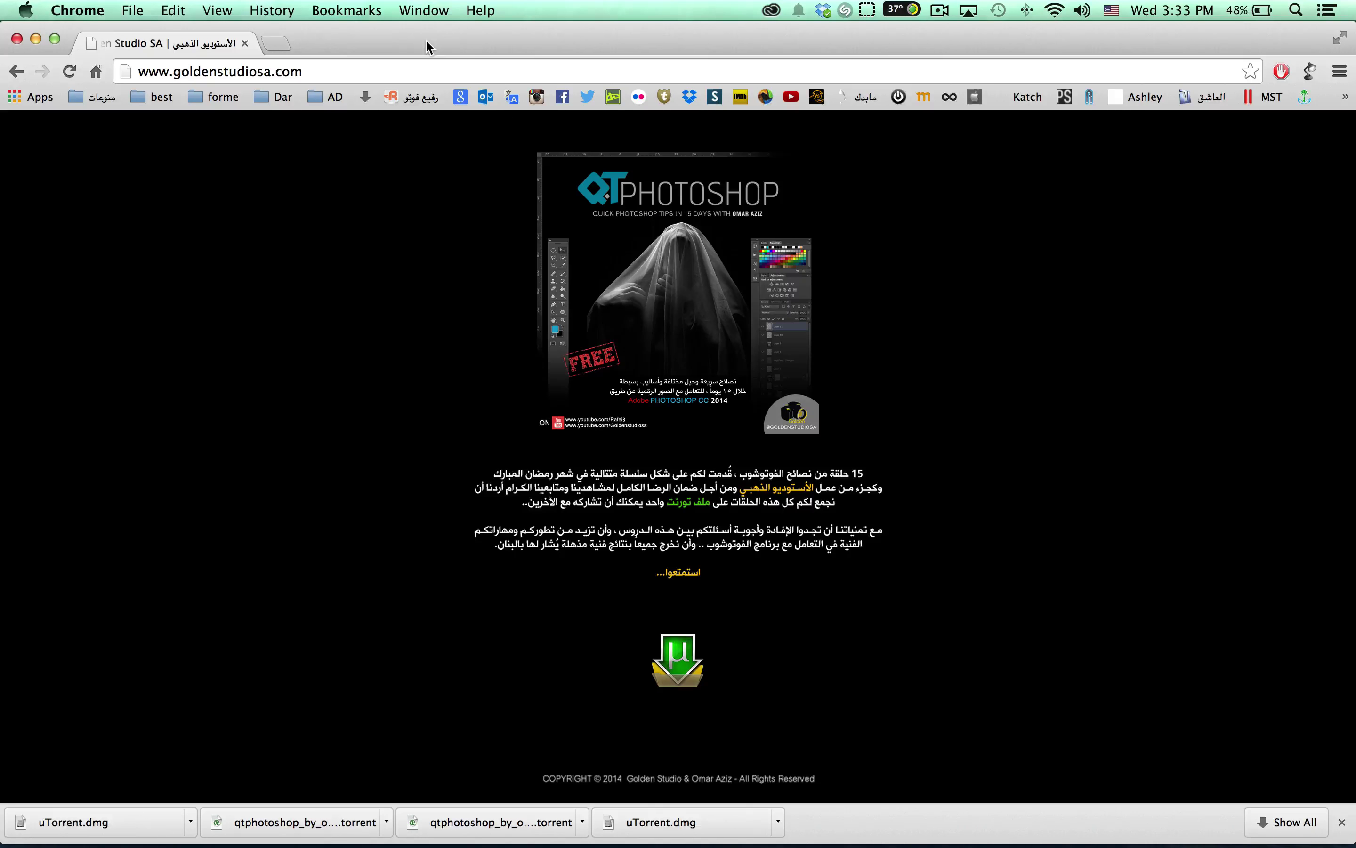
{"action": "left_click", "coordinate": [34, 38]}
{"action": "left_click", "coordinate": [448, 118]}
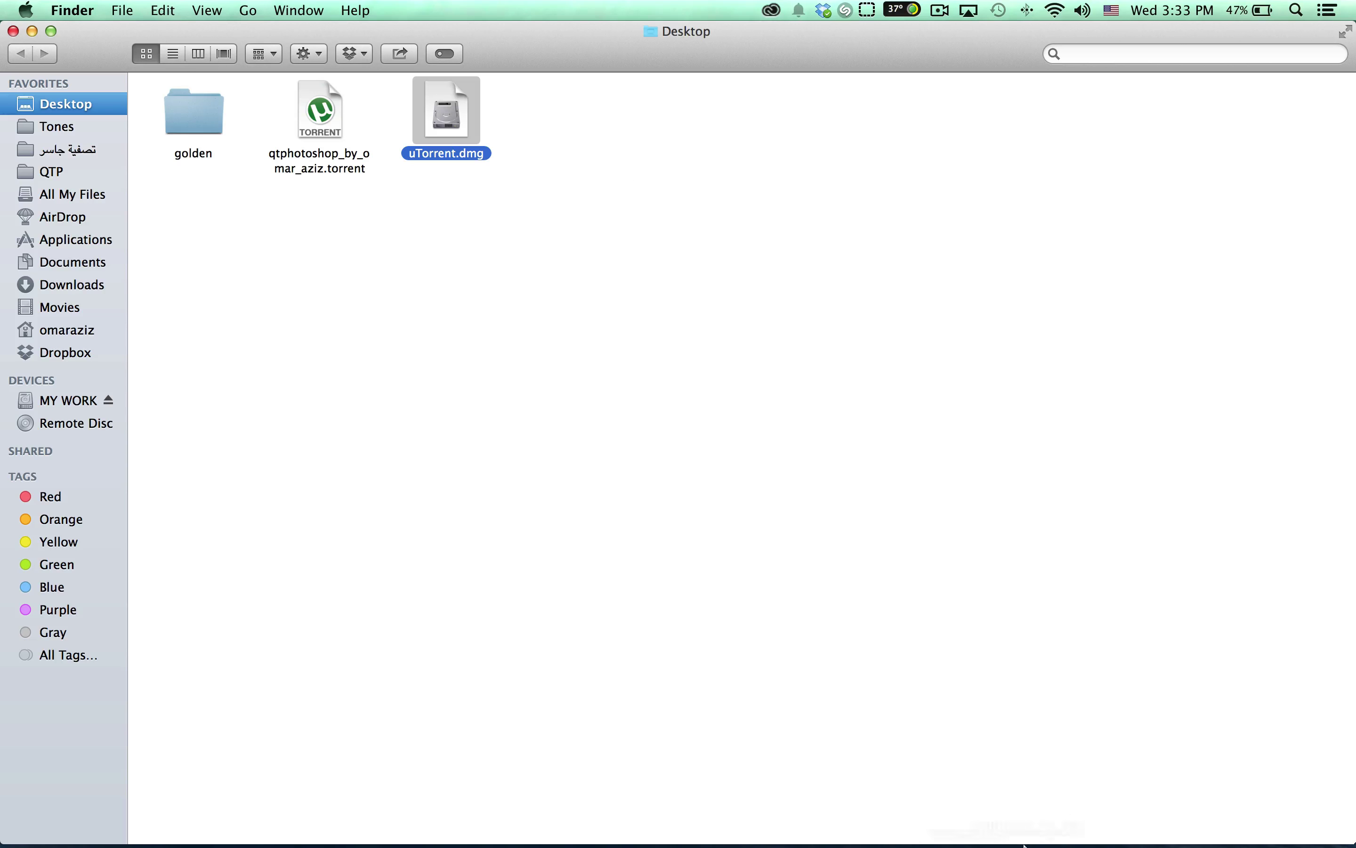
Launch uTorrent from the Applications folder
{"action": "mouse_move", "coordinate": [1024, 844]}
{"action": "left_click", "coordinate": [1185, 818]}
{"action": "scroll", "coordinate": [1208, 485], "scroll_direction": "down", "scroll_amount": 10}
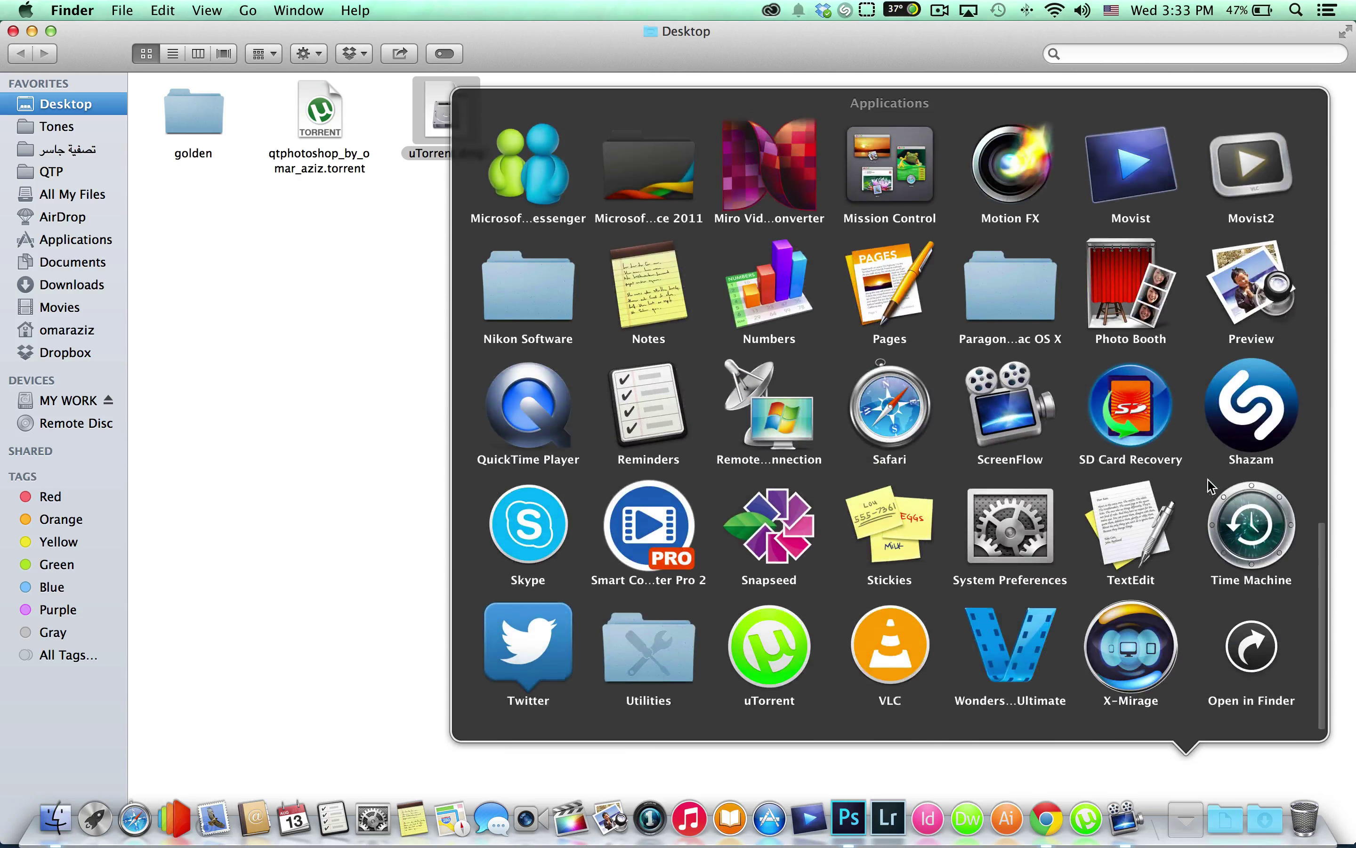
{"action": "left_click", "coordinate": [770, 647]}
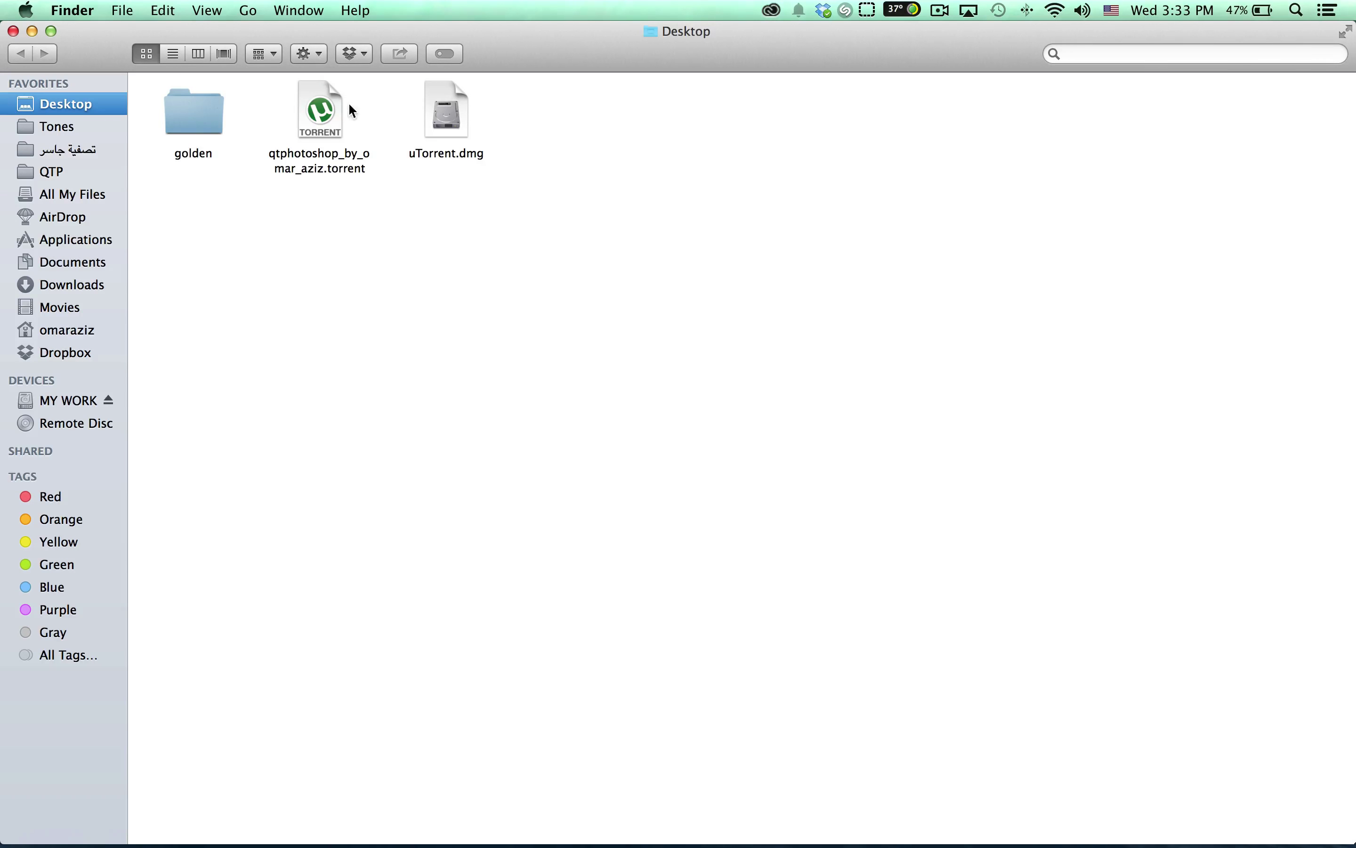
Open the Desktop torrent file without loading its trackers, and remove the existing Q.T.Photoshop torrent from the list
{"action": "double_click", "coordinate": [324, 112]}
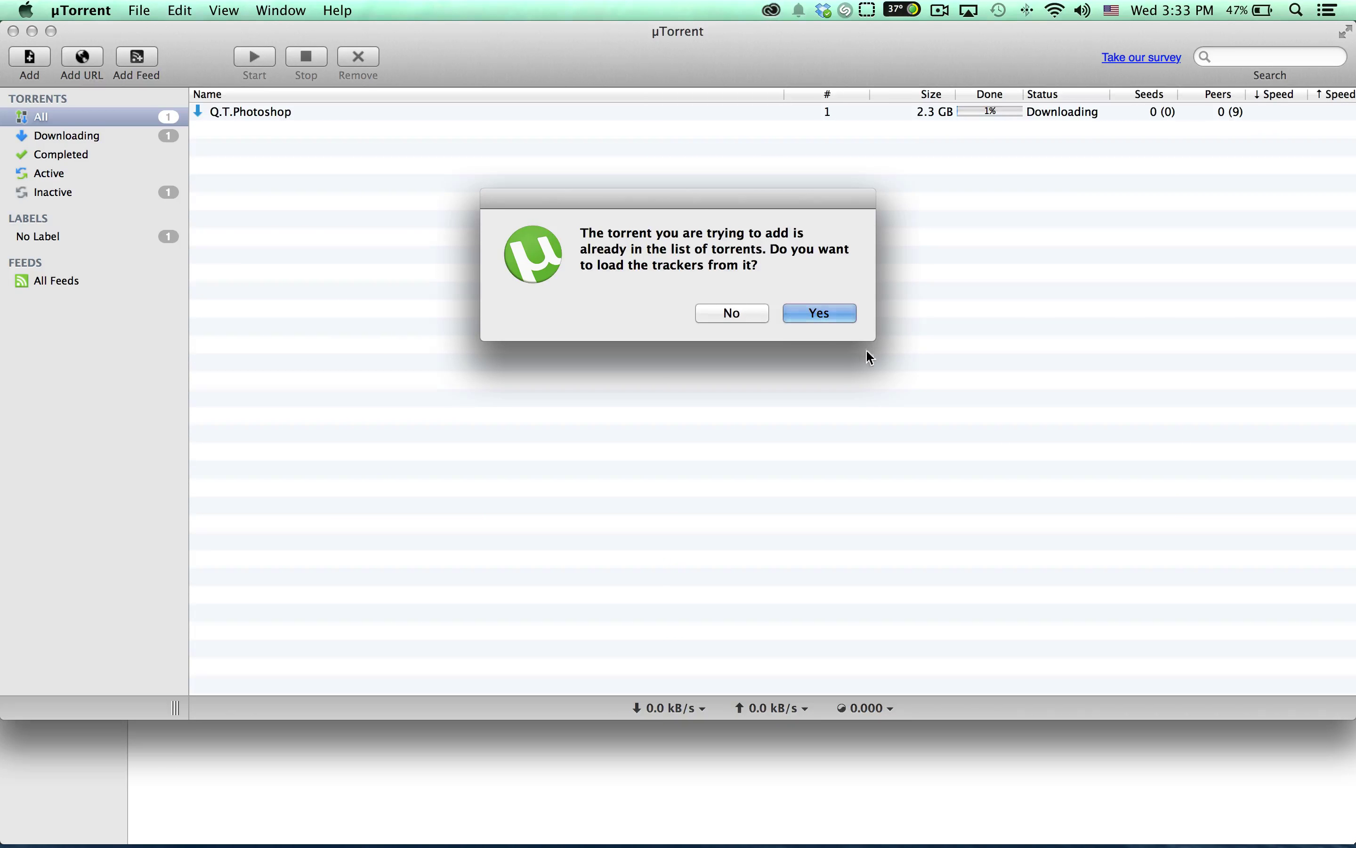
{"action": "left_click", "coordinate": [732, 313]}
{"action": "left_click", "coordinate": [635, 112]}
{"action": "left_click", "coordinate": [352, 61]}
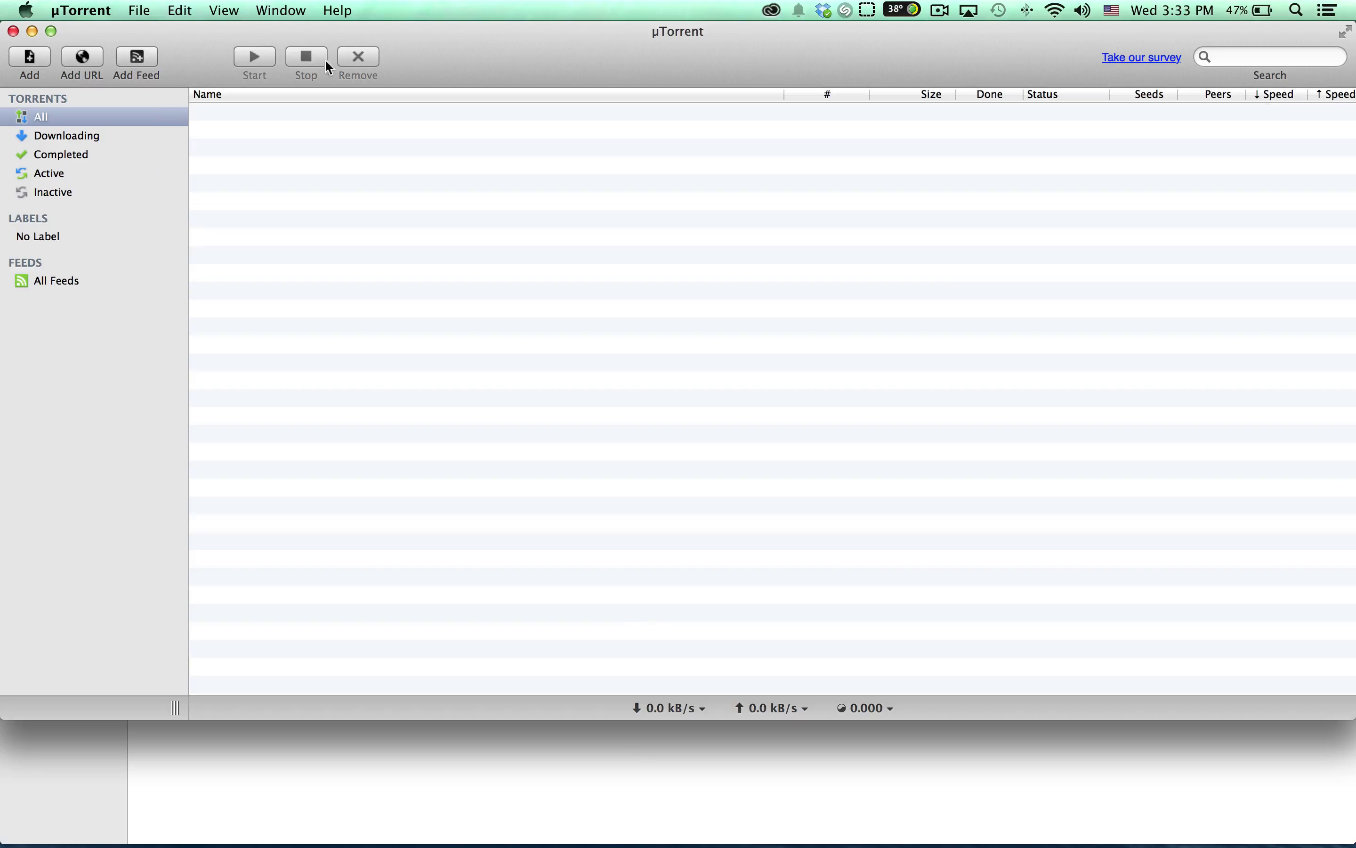
Quit µTorrent and reopen the Desktop torrent file with uTorrent as the chosen application
{"action": "left_click", "coordinate": [65, 9]}
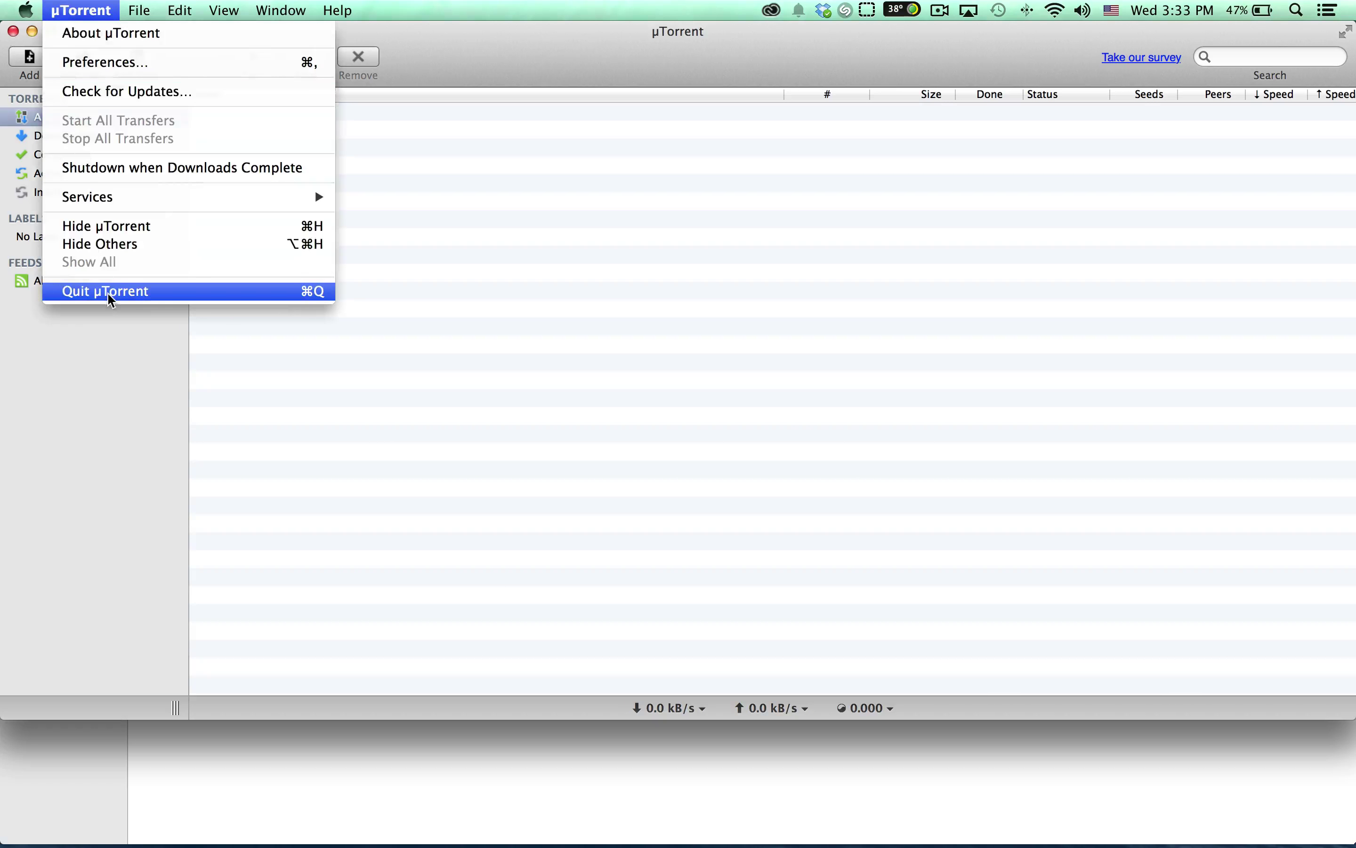
{"action": "left_click", "coordinate": [109, 291]}
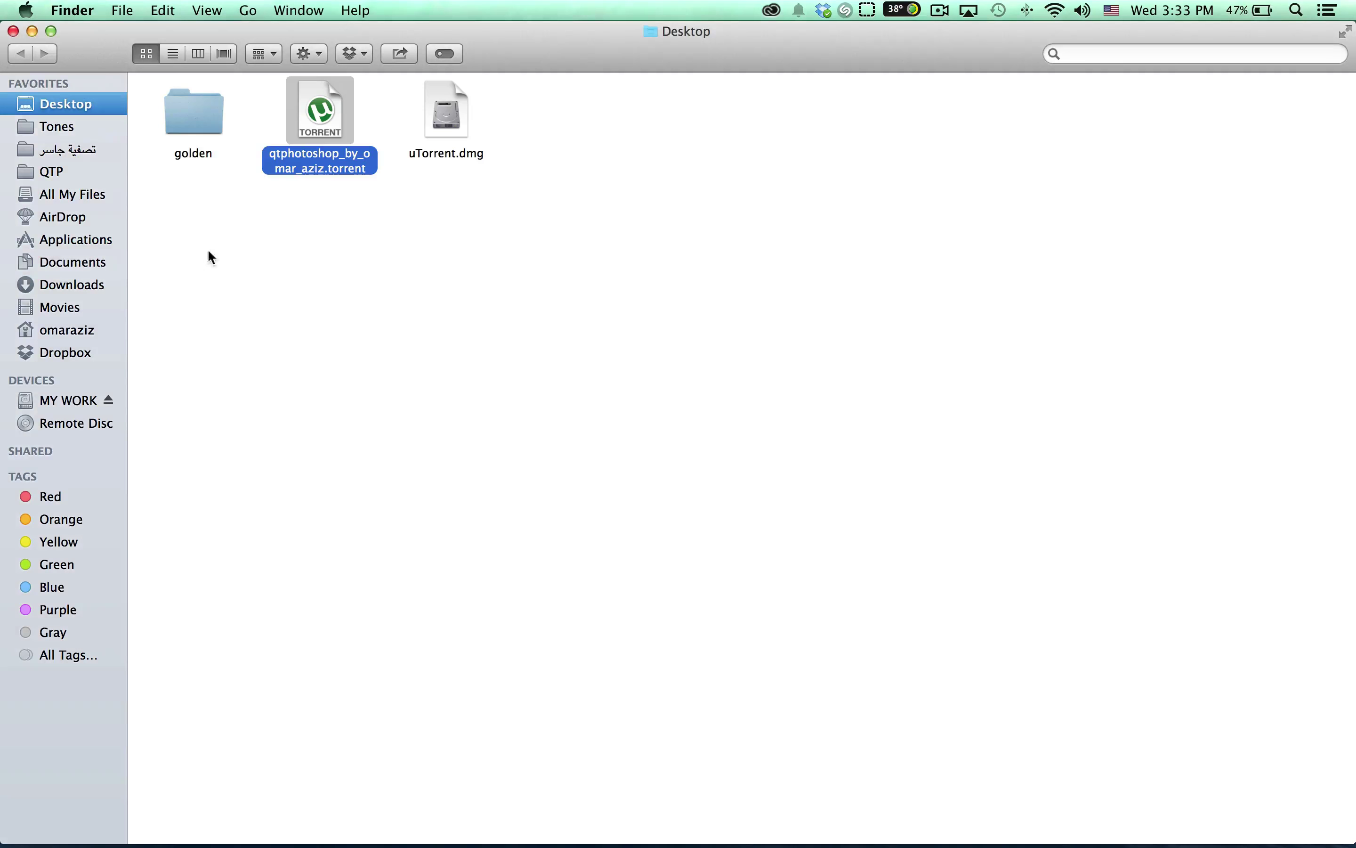
{"action": "right_click", "coordinate": [315, 93]}
{"action": "mouse_move", "coordinate": [617, 119]}
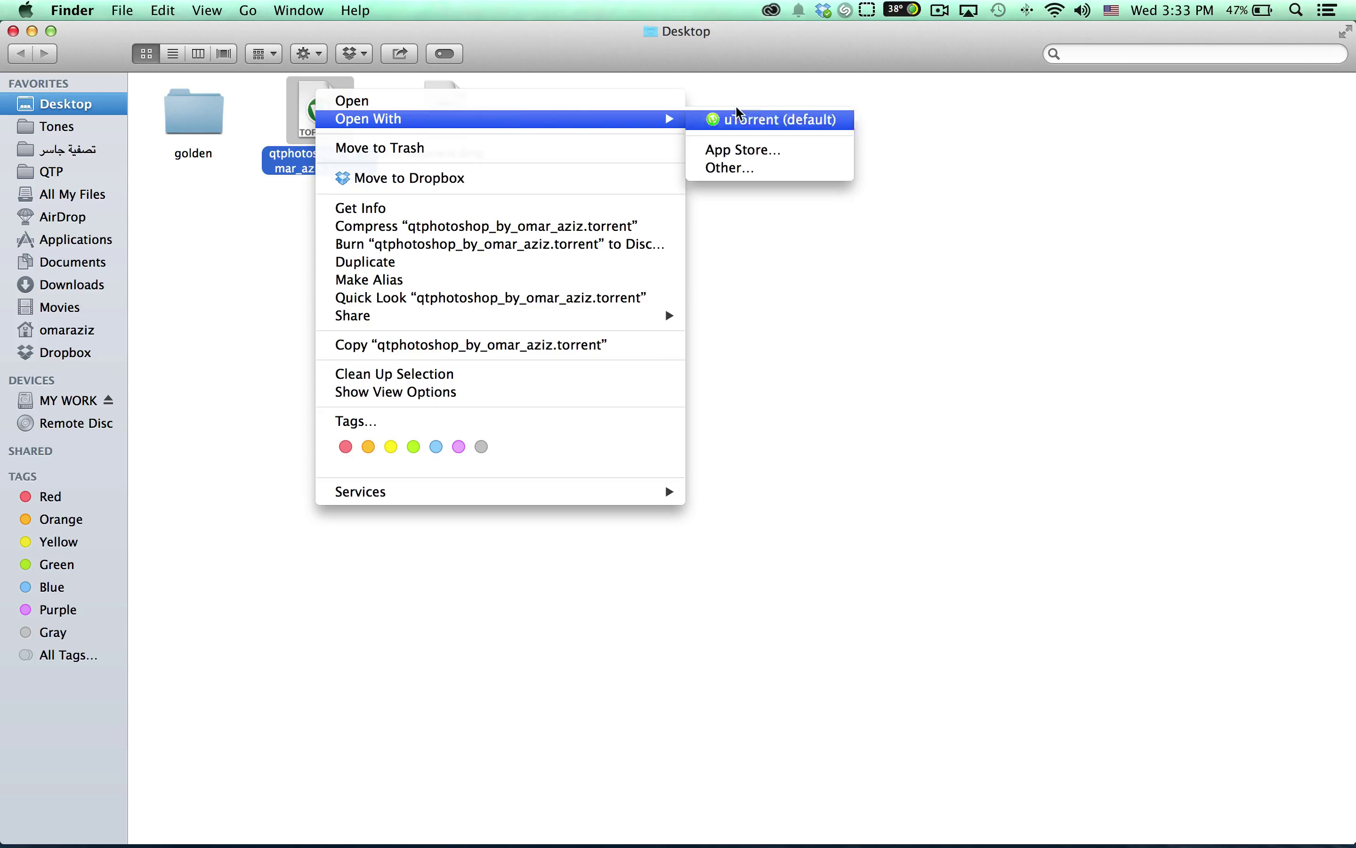
{"action": "left_click", "coordinate": [765, 121]}
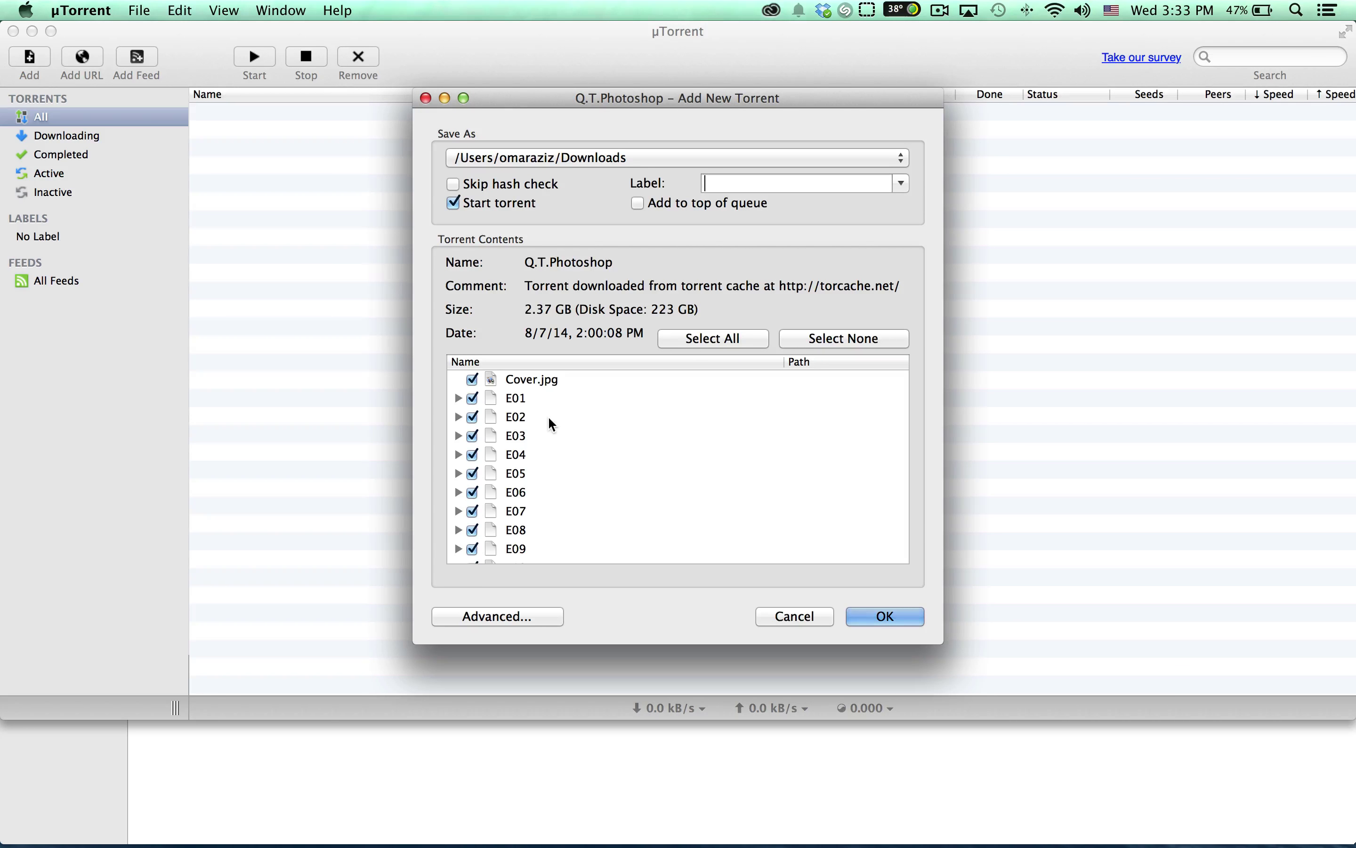
Deselect all of the torrent's contents and mark only folder E01 for download
{"action": "scroll", "coordinate": [548, 421], "scroll_direction": "down", "scroll_amount": 5}
{"action": "scroll", "coordinate": [549, 422], "scroll_direction": "up", "scroll_amount": 5}
{"action": "scroll", "coordinate": [521, 403], "scroll_direction": "down", "scroll_amount": 5}
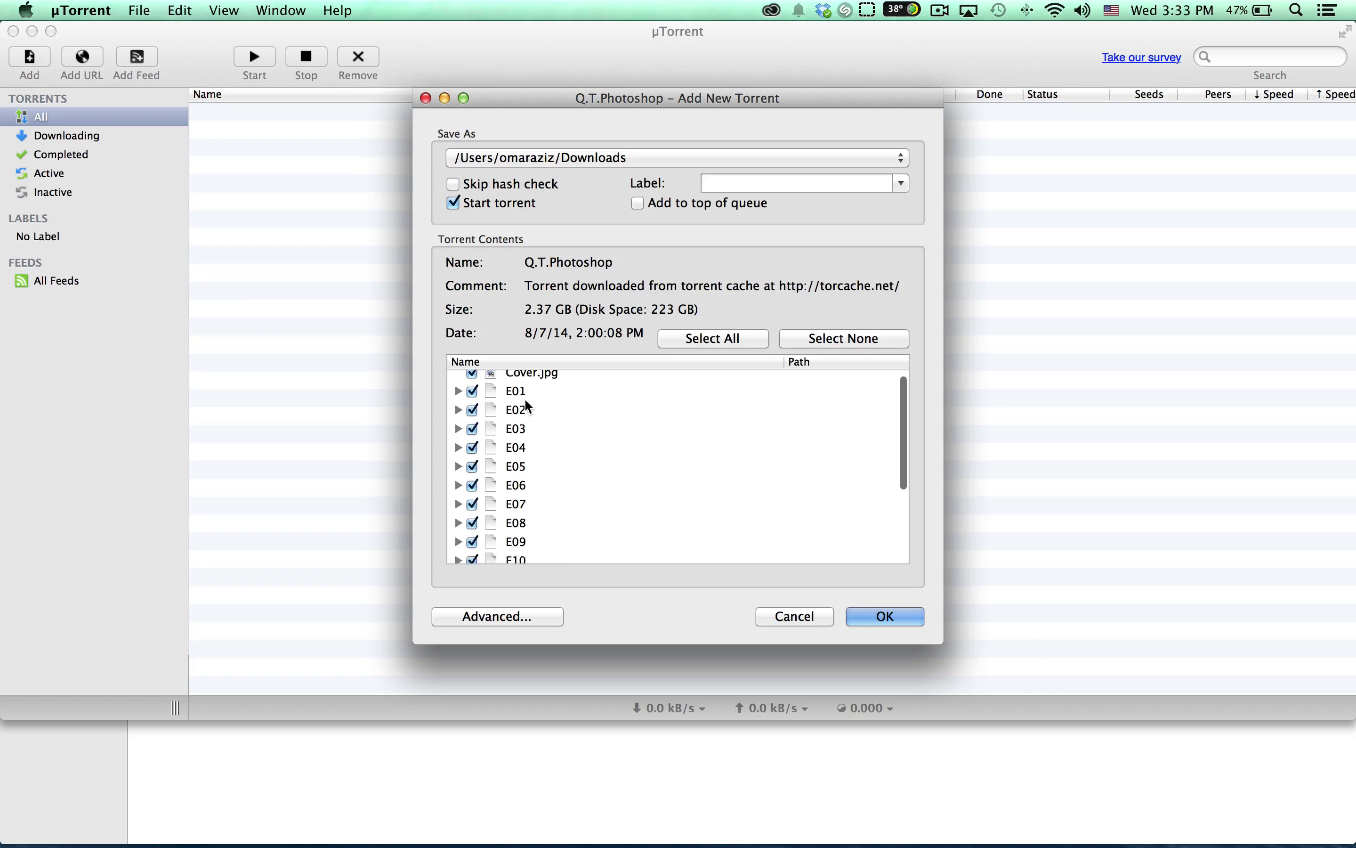
{"action": "scroll", "coordinate": [524, 548], "scroll_direction": "up", "scroll_amount": 5}
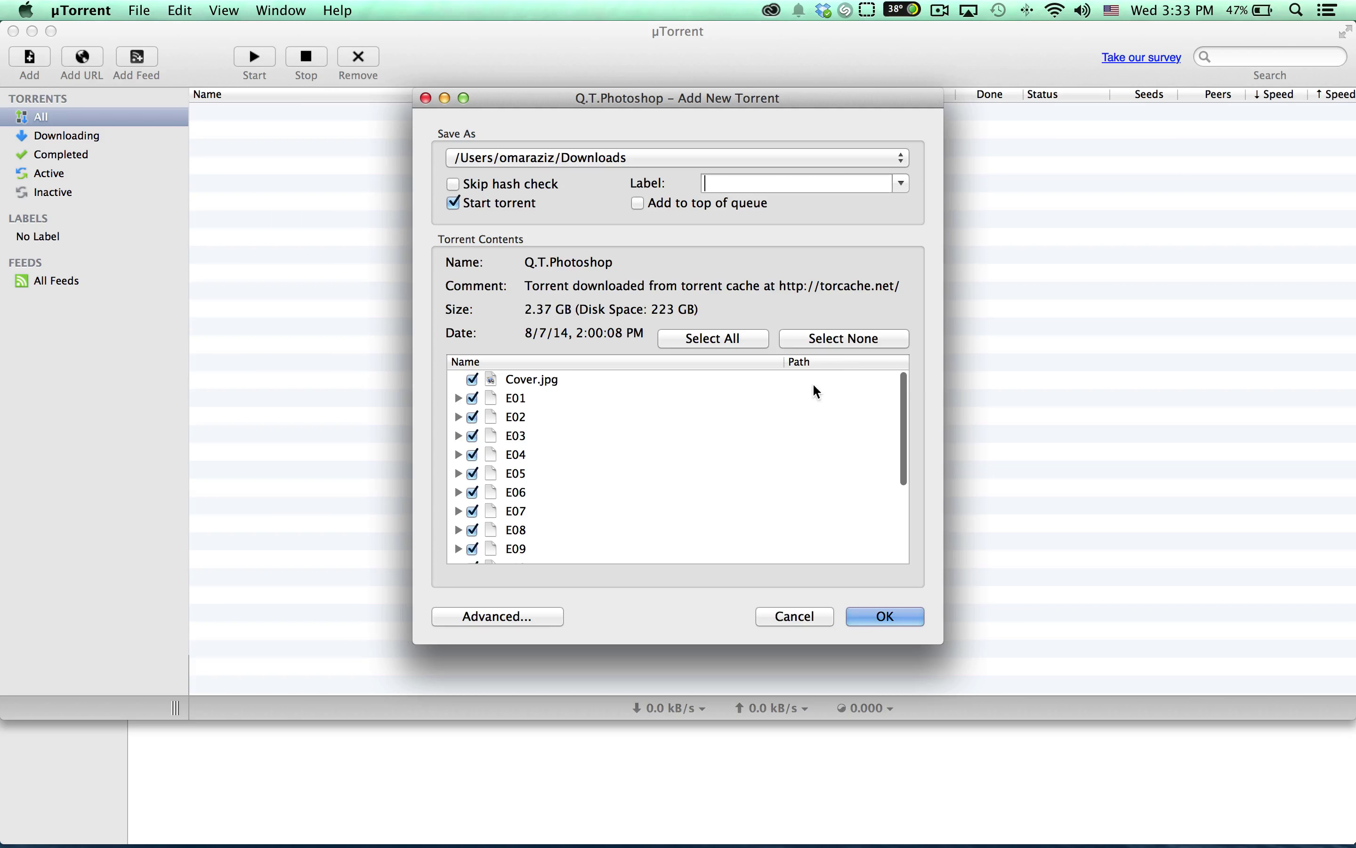
{"action": "left_click", "coordinate": [860, 350]}
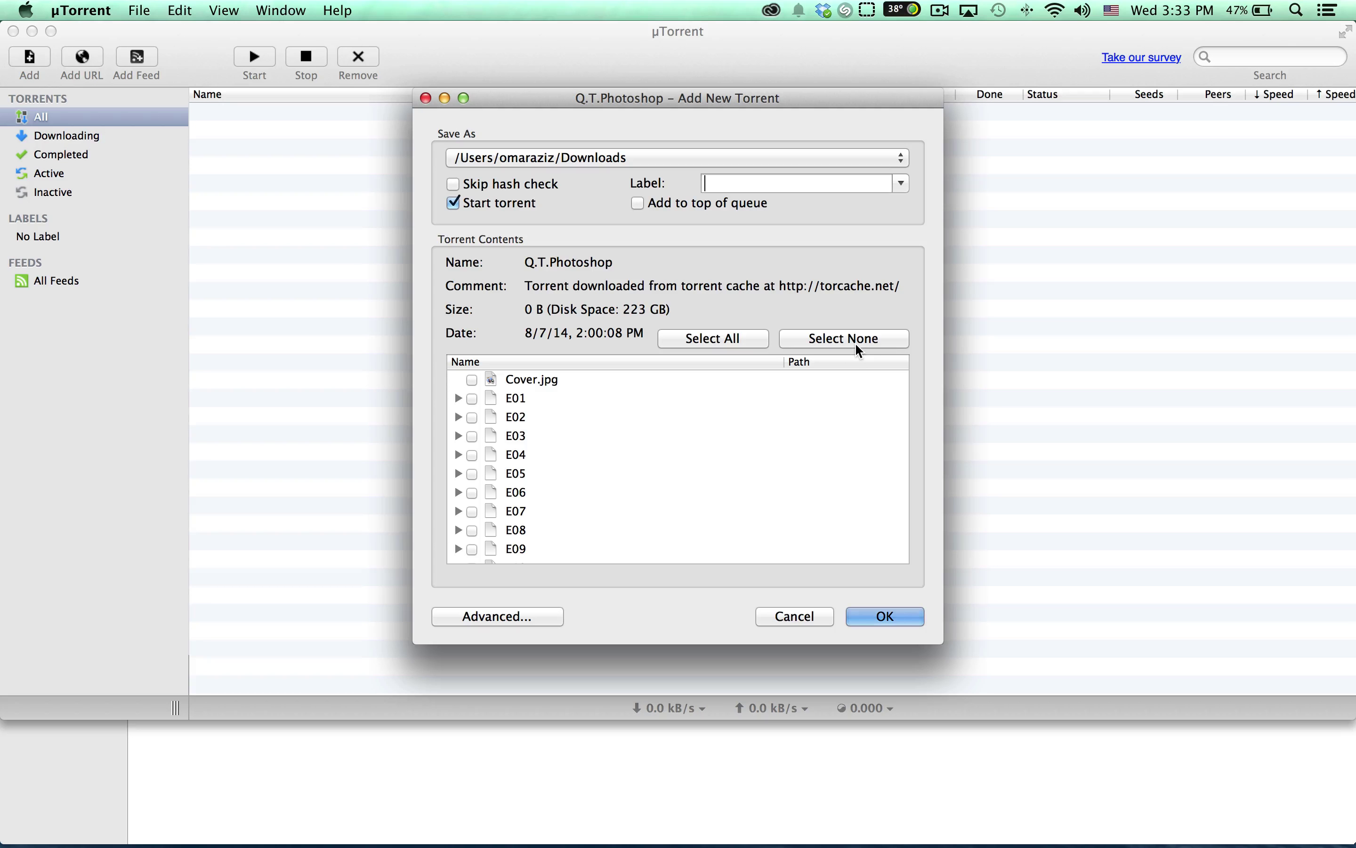
{"action": "left_click", "coordinate": [472, 399]}
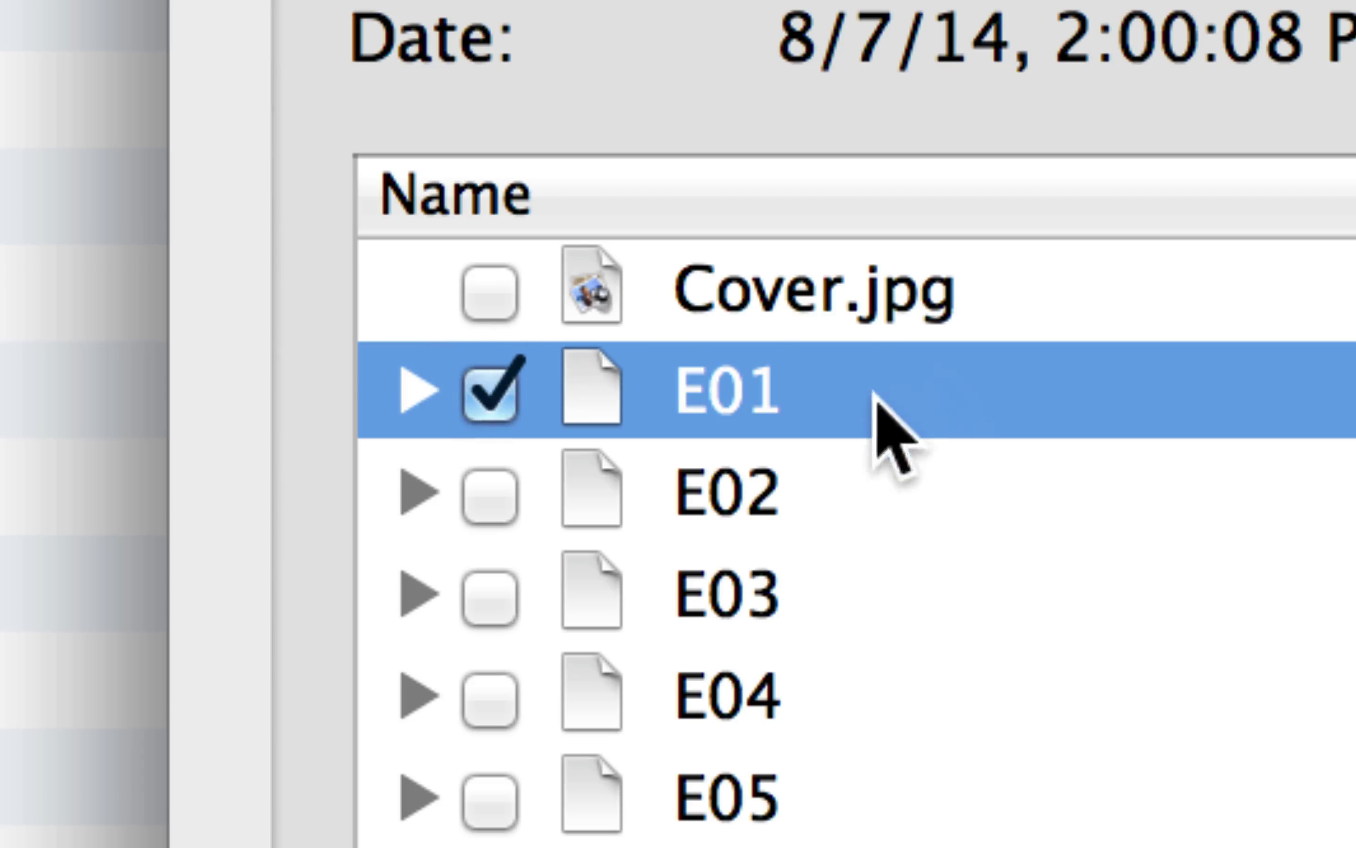
Examine the files inside folders E01 and E02 in the torrent contents, collapsing each folder again
{"action": "left_click", "coordinate": [433, 386]}
{"action": "scroll", "coordinate": [443, 415], "scroll_direction": "down", "scroll_amount": 5}
{"action": "scroll", "coordinate": [443, 415], "scroll_direction": "up", "scroll_amount": 5}
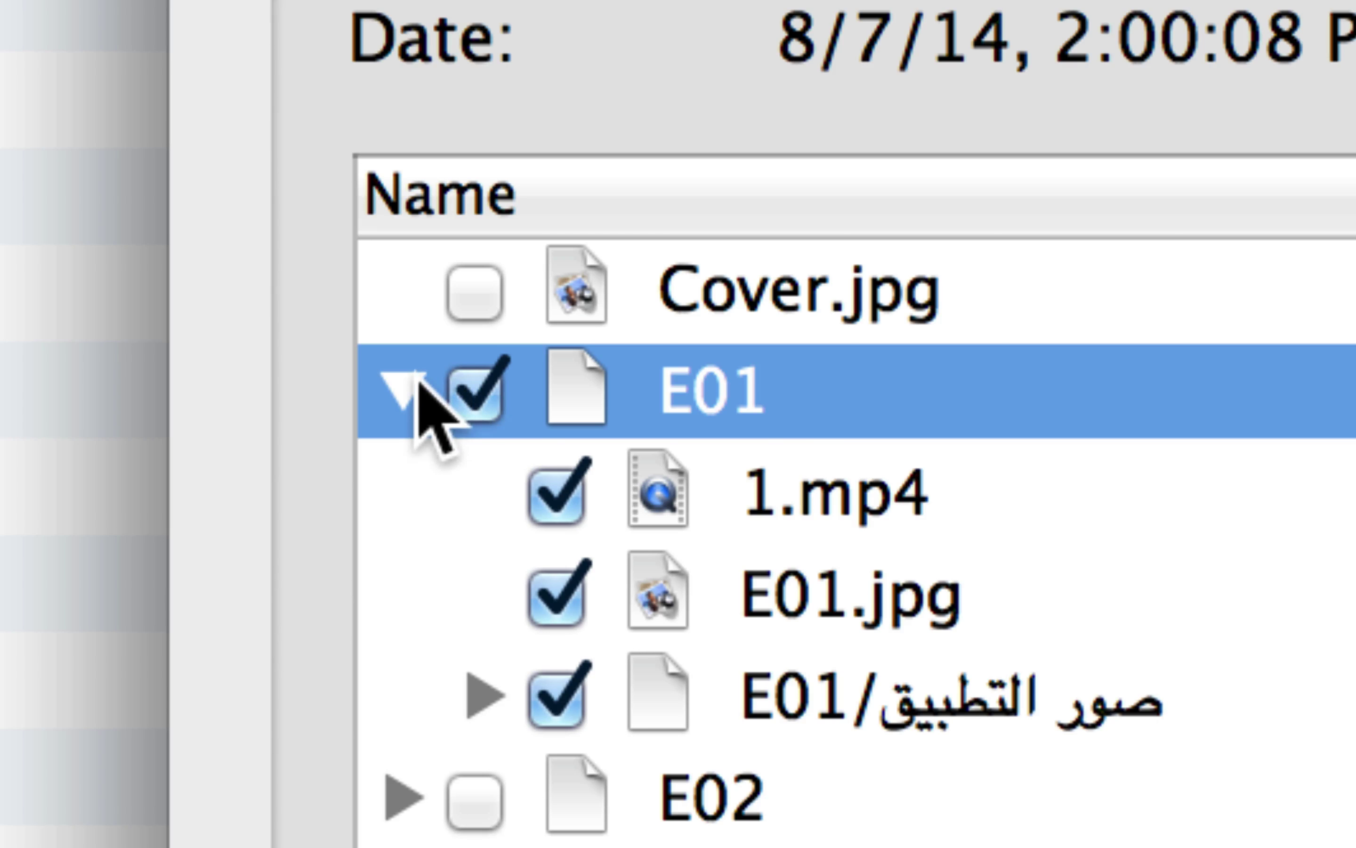
{"action": "left_click", "coordinate": [404, 386]}
{"action": "scroll", "coordinate": [415, 392], "scroll_direction": "down", "scroll_amount": 1}
{"action": "left_click", "coordinate": [418, 415]}
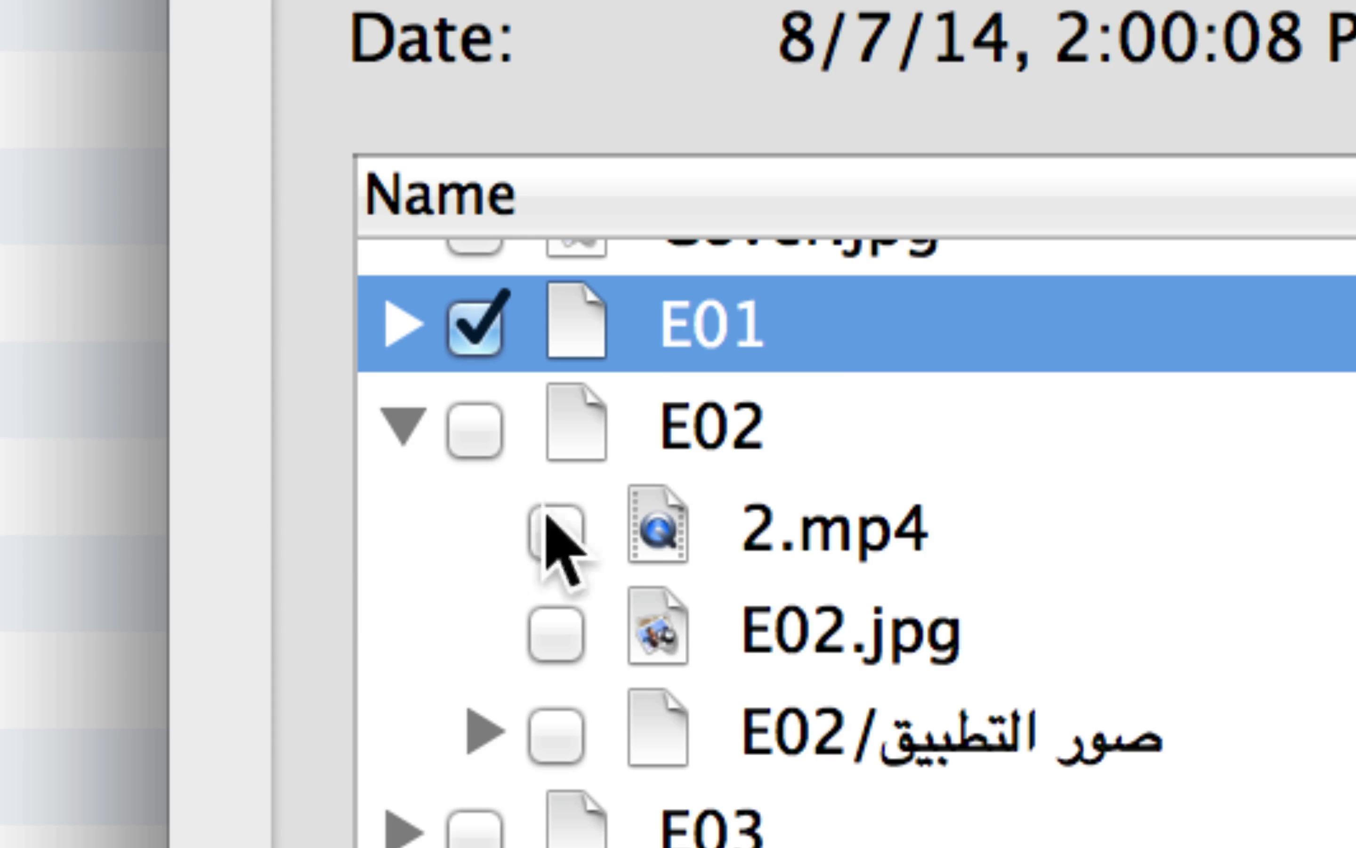
{"action": "left_click", "coordinate": [402, 426]}
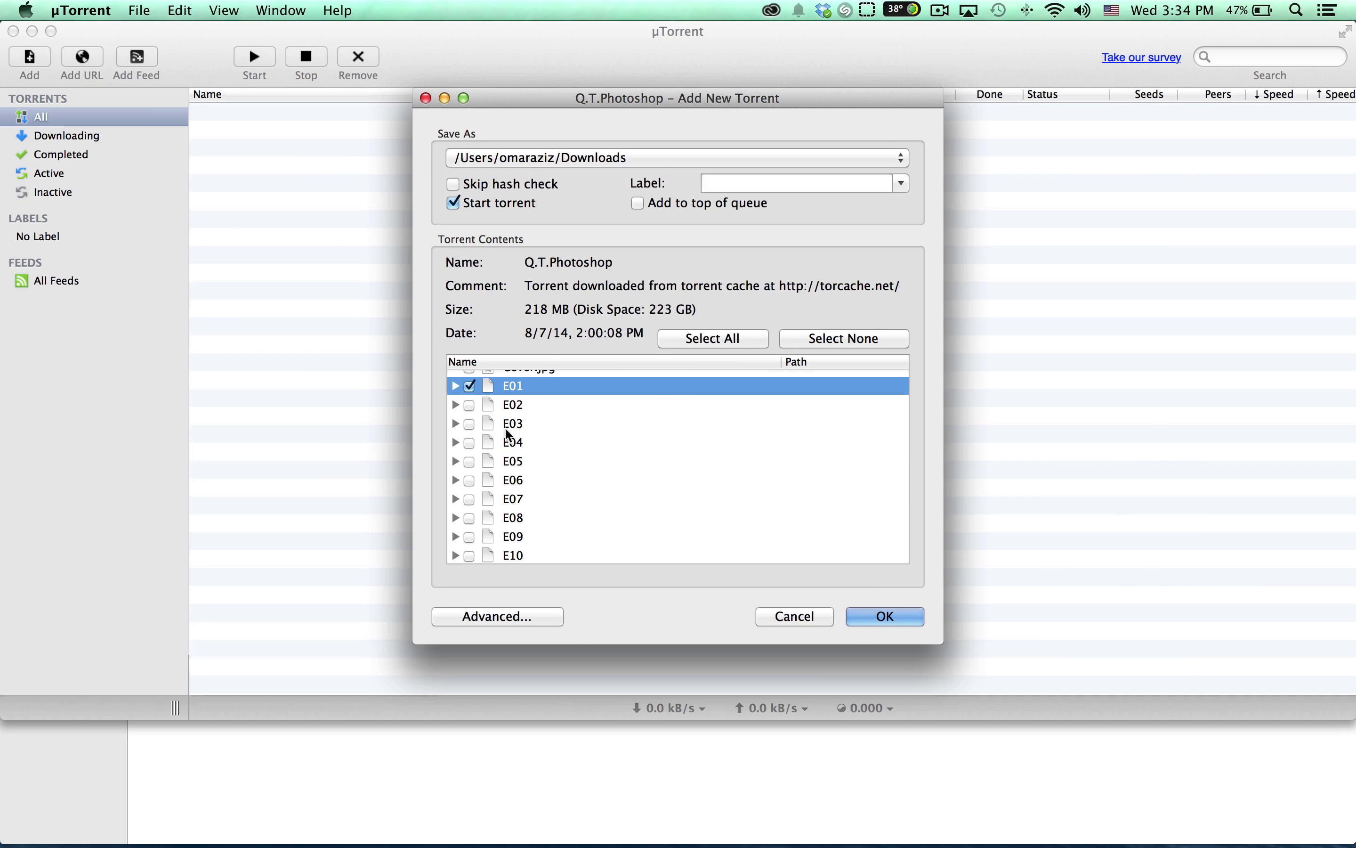
Select all the torrent's contents, clear the selection, and mark only folders E05 and E01
{"action": "left_click", "coordinate": [805, 288]}
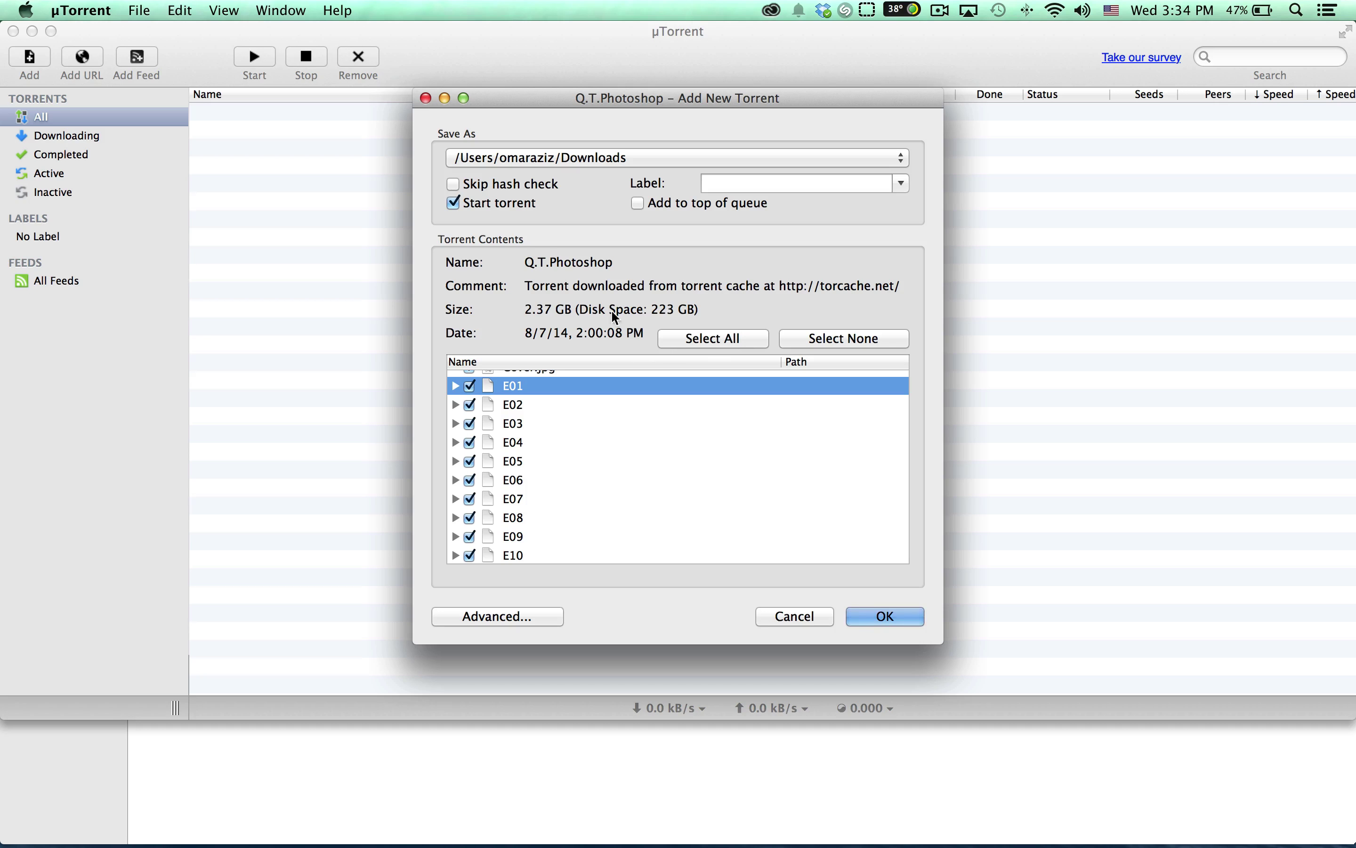
{"action": "left_click", "coordinate": [829, 339]}
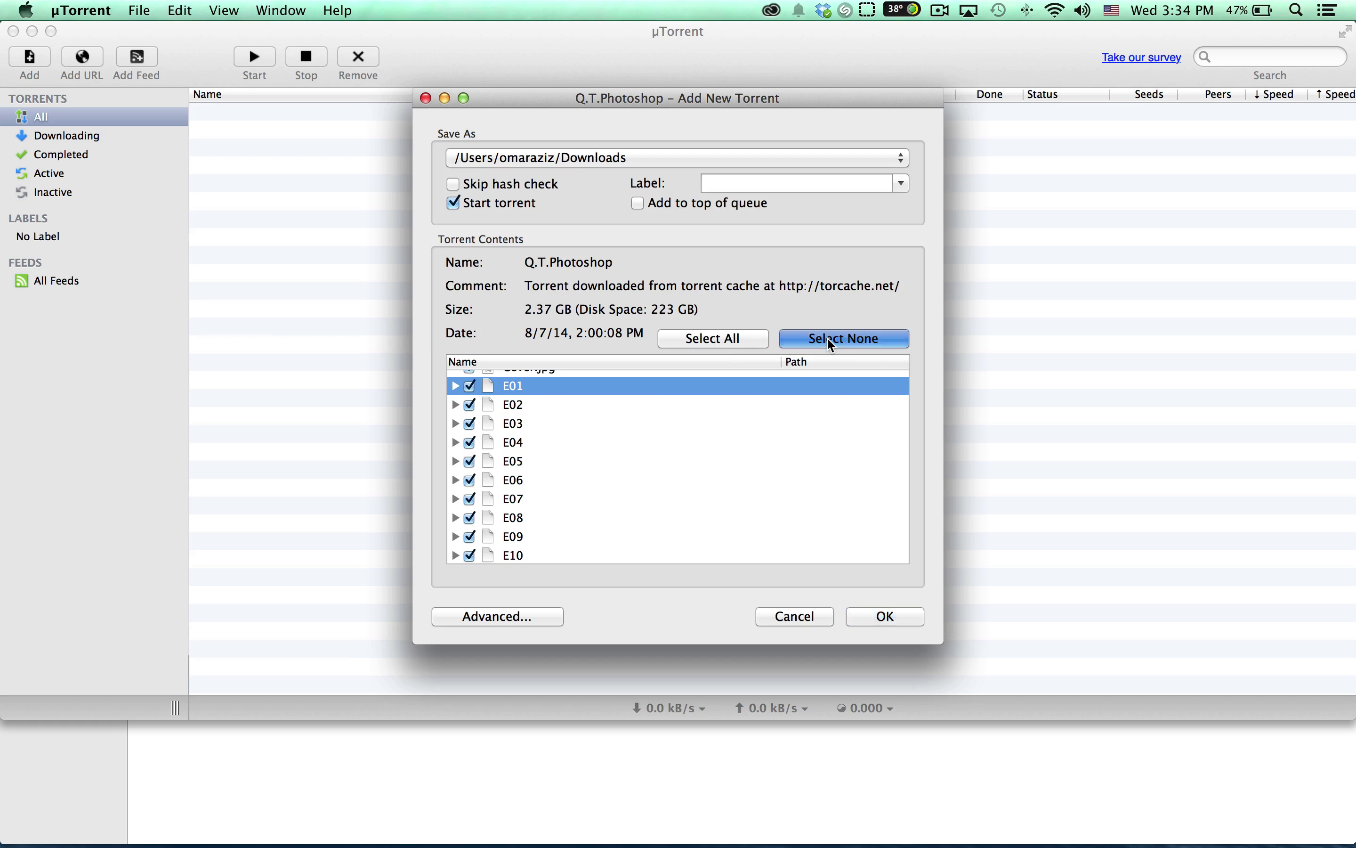
{"action": "left_click", "coordinate": [469, 464]}
{"action": "left_click", "coordinate": [470, 462]}
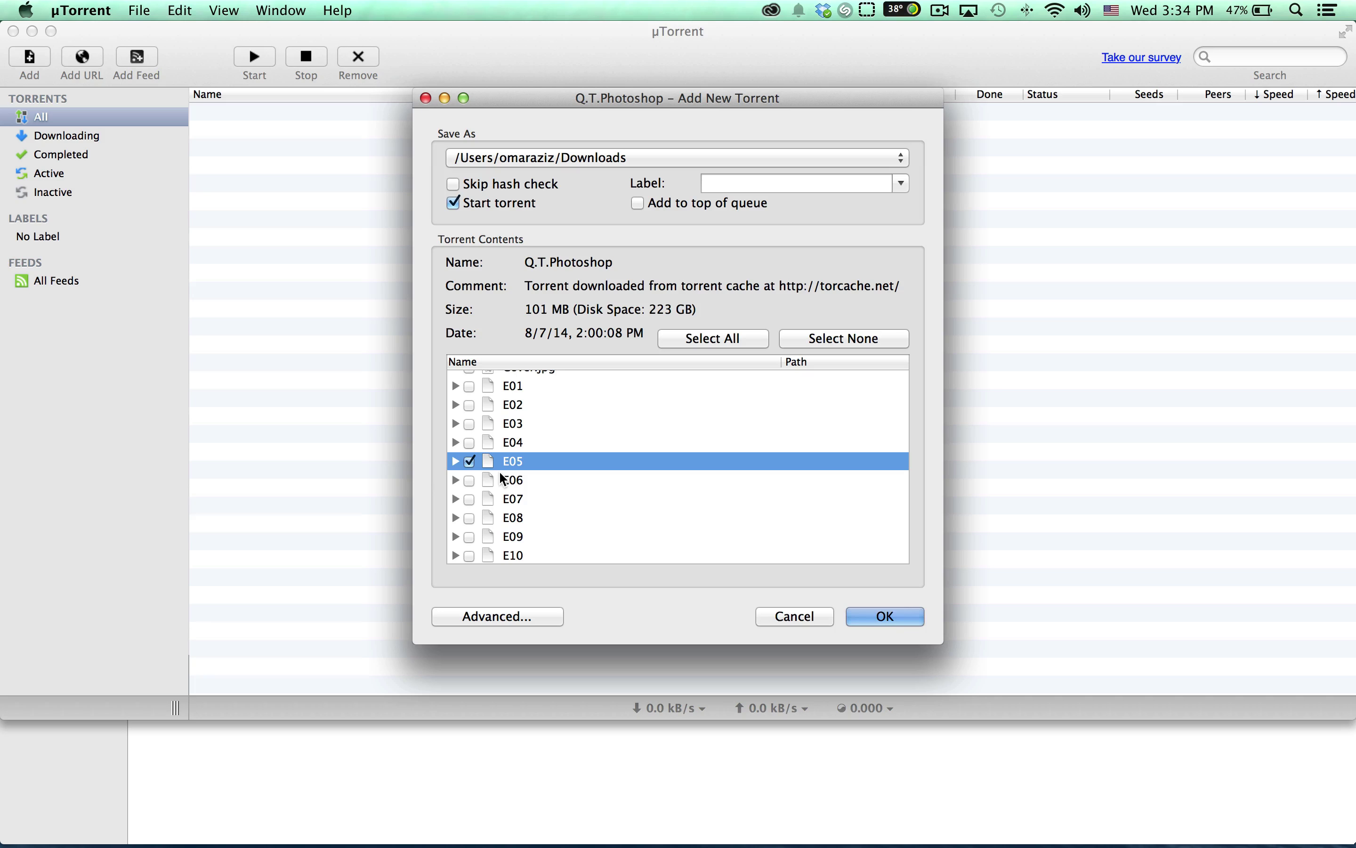
{"action": "scroll", "coordinate": [750, 368], "scroll_direction": "down", "scroll_amount": 1}
{"action": "scroll", "coordinate": [493, 437], "scroll_direction": "up", "scroll_amount": 1}
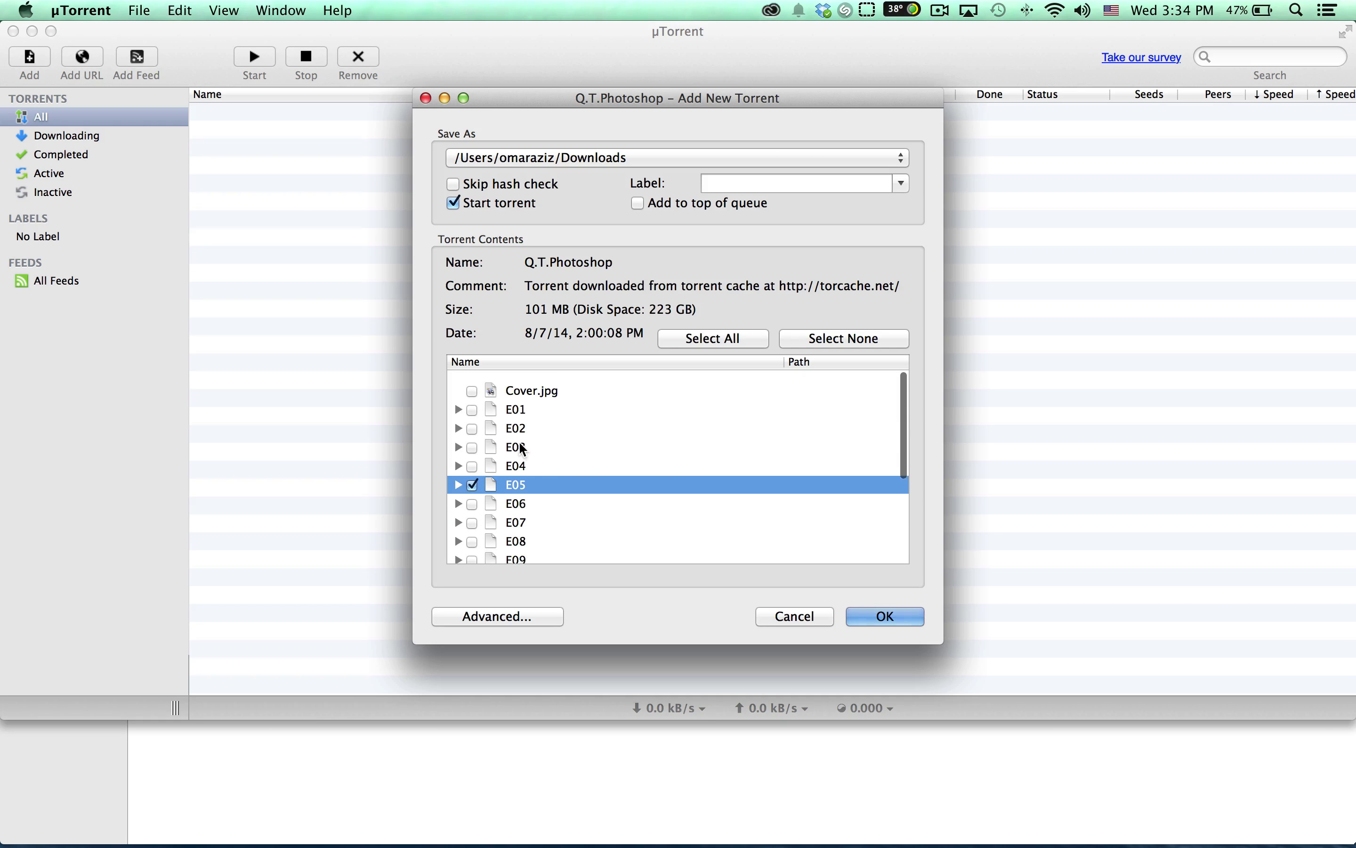
{"action": "left_click", "coordinate": [474, 398]}
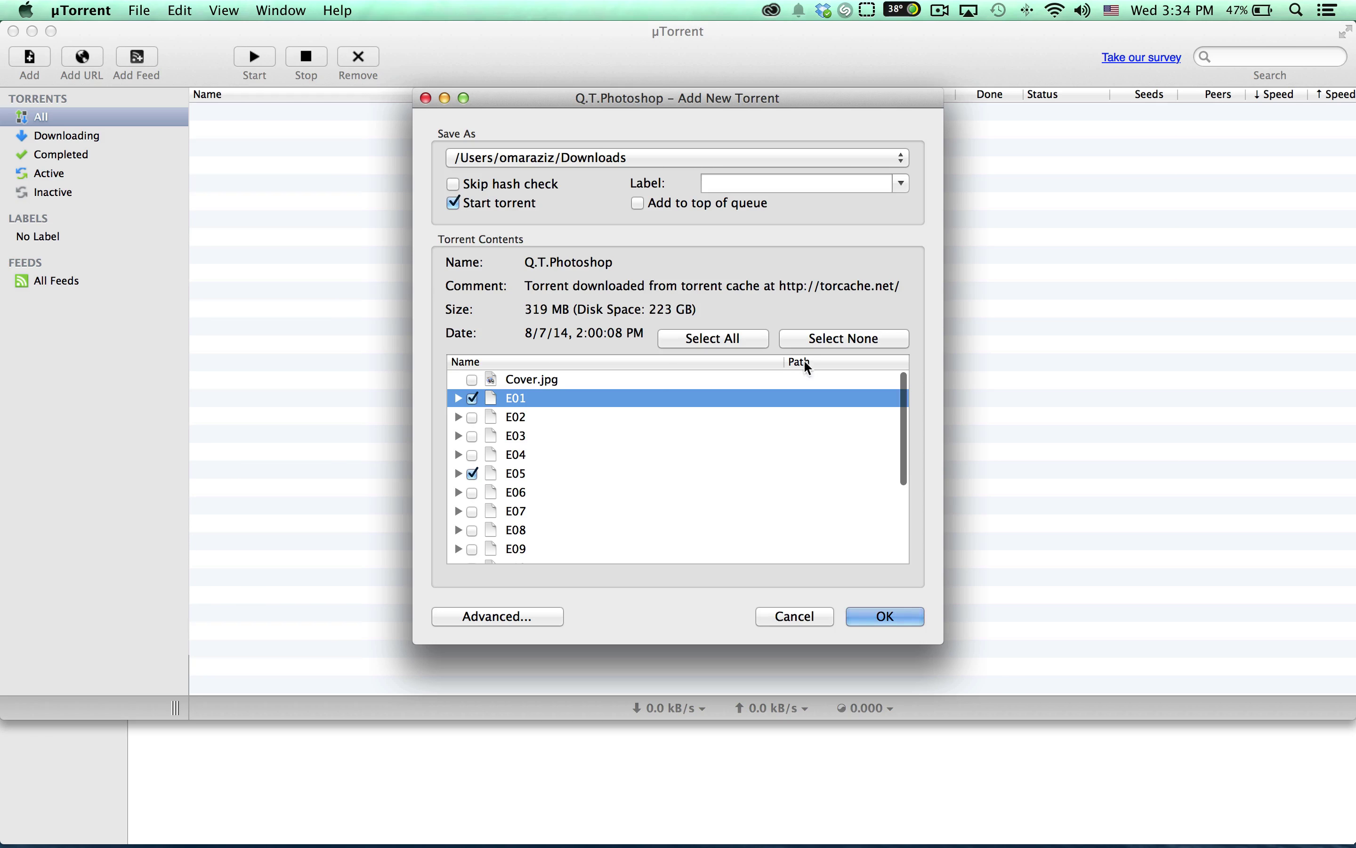
Limit the torrent to Cover.jpg and "share it with your friends.jpg", and start the download
{"action": "left_click", "coordinate": [823, 339]}
{"action": "left_click", "coordinate": [473, 380]}
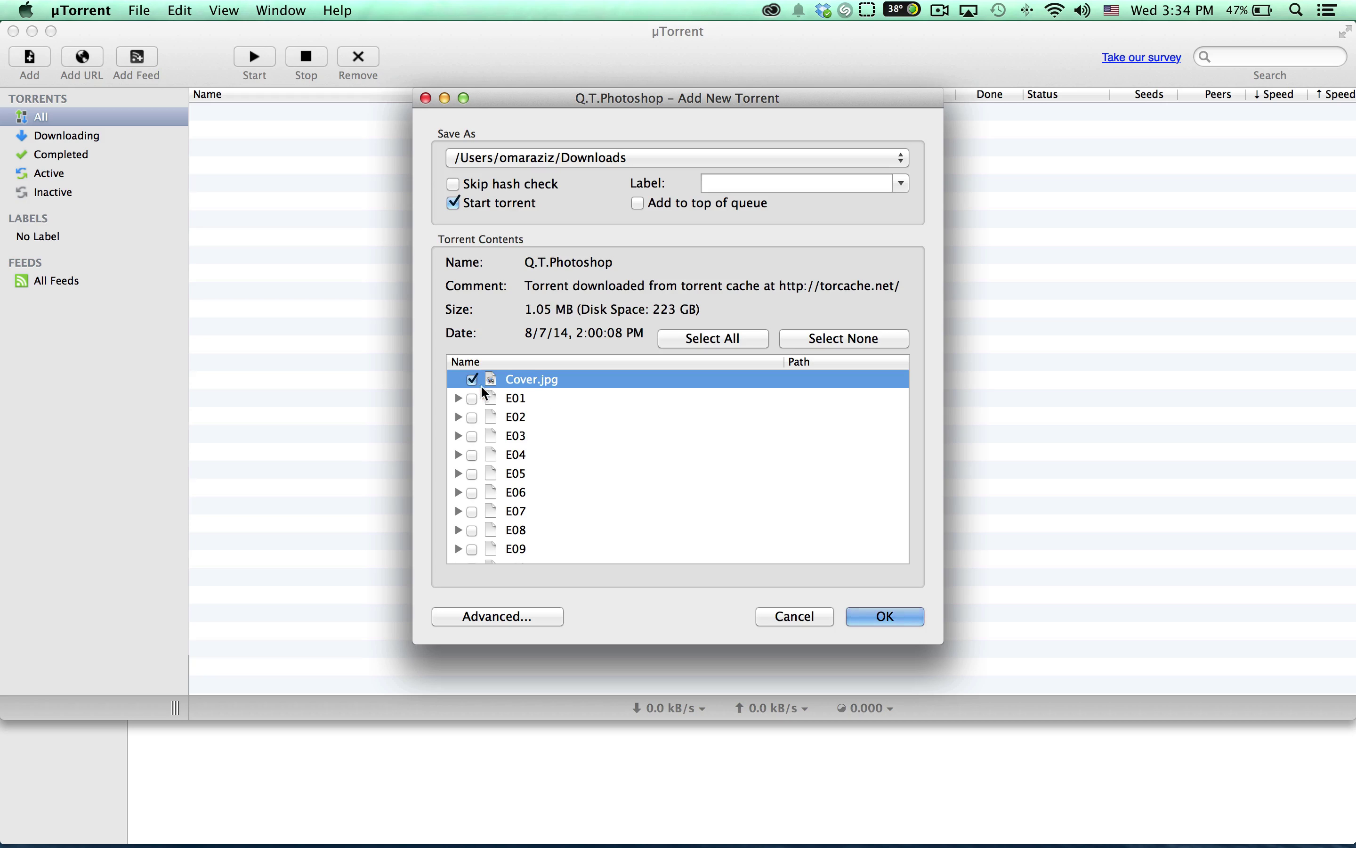
{"action": "scroll", "coordinate": [531, 390], "scroll_direction": "down", "scroll_amount": 5}
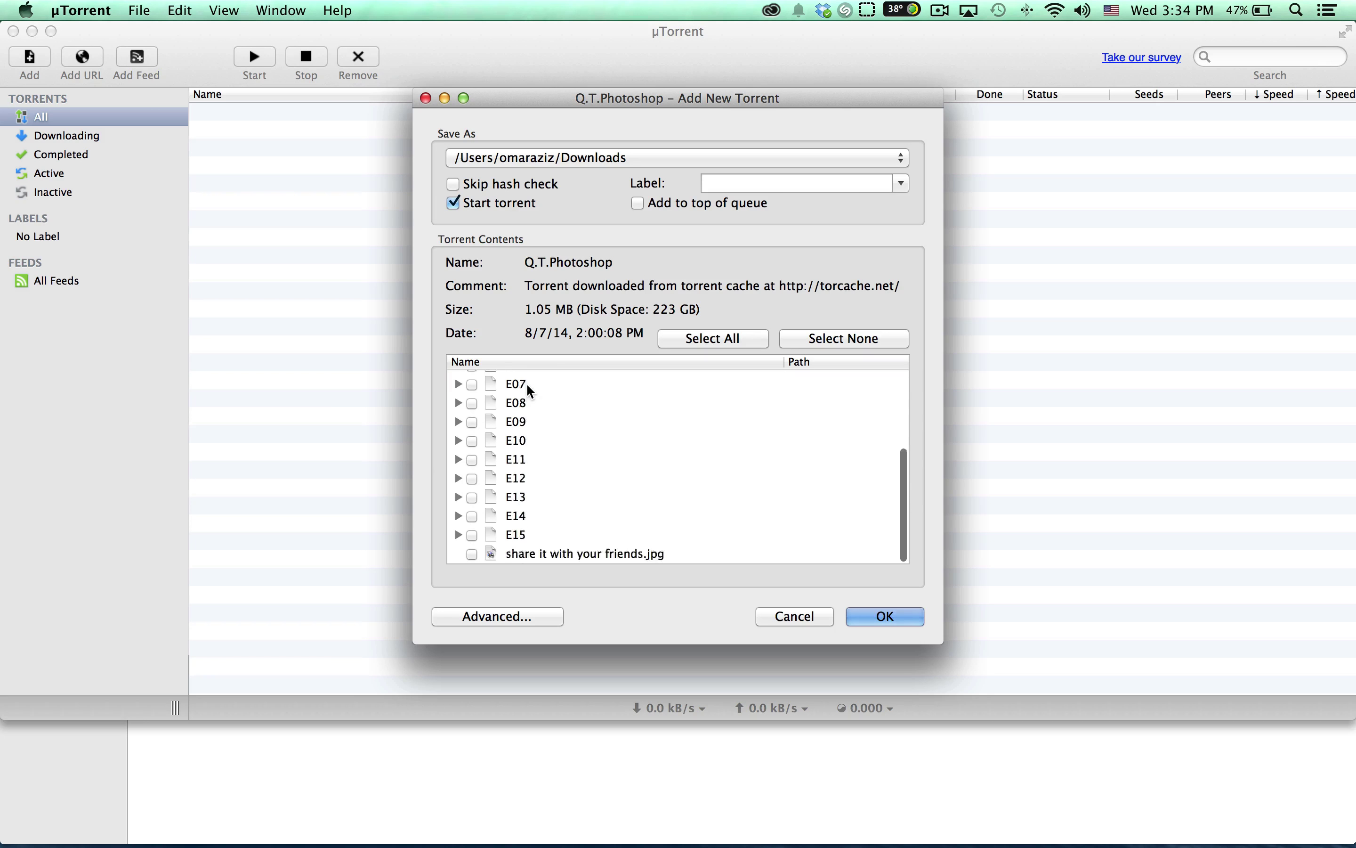
{"action": "left_click", "coordinate": [472, 554]}
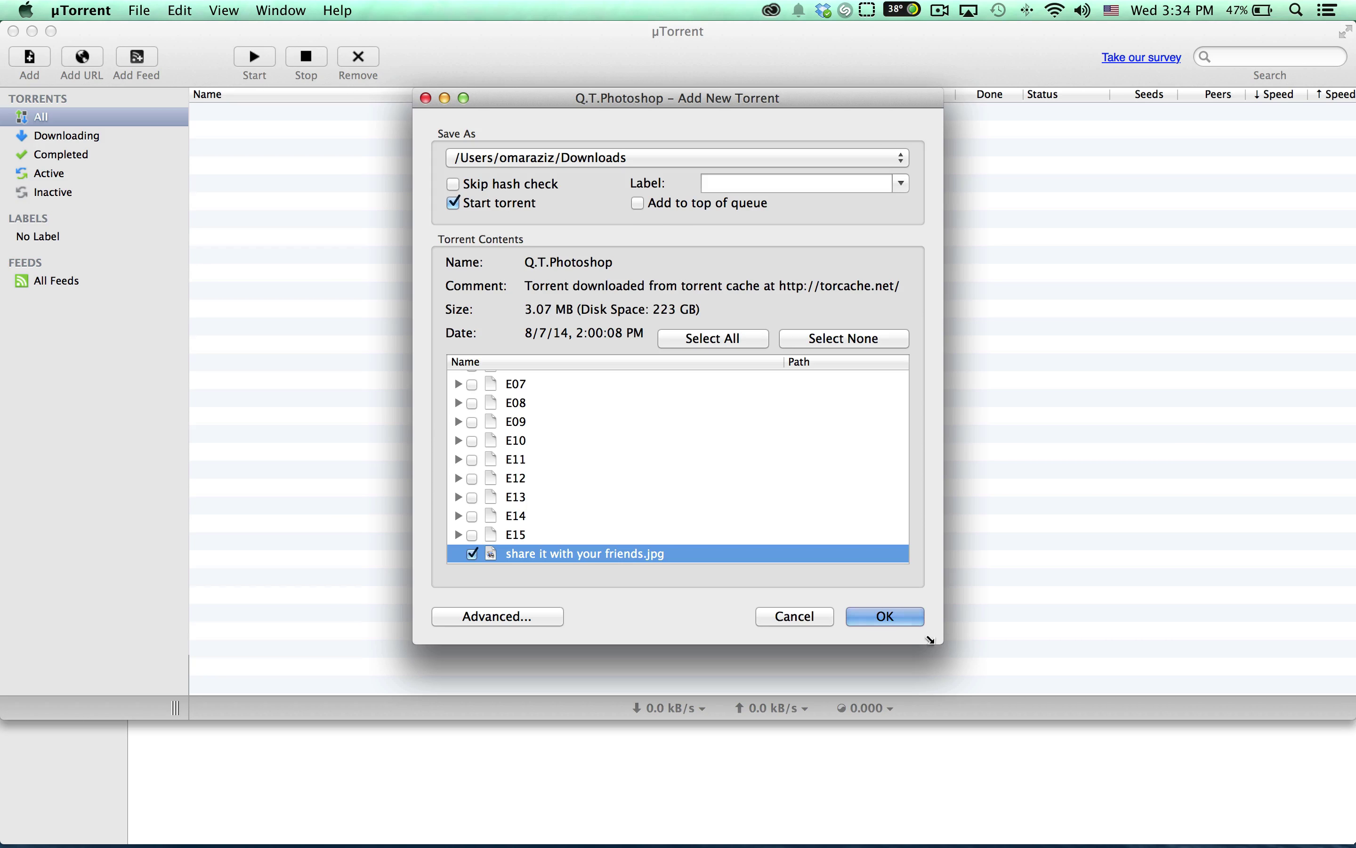
{"action": "left_click", "coordinate": [885, 618]}
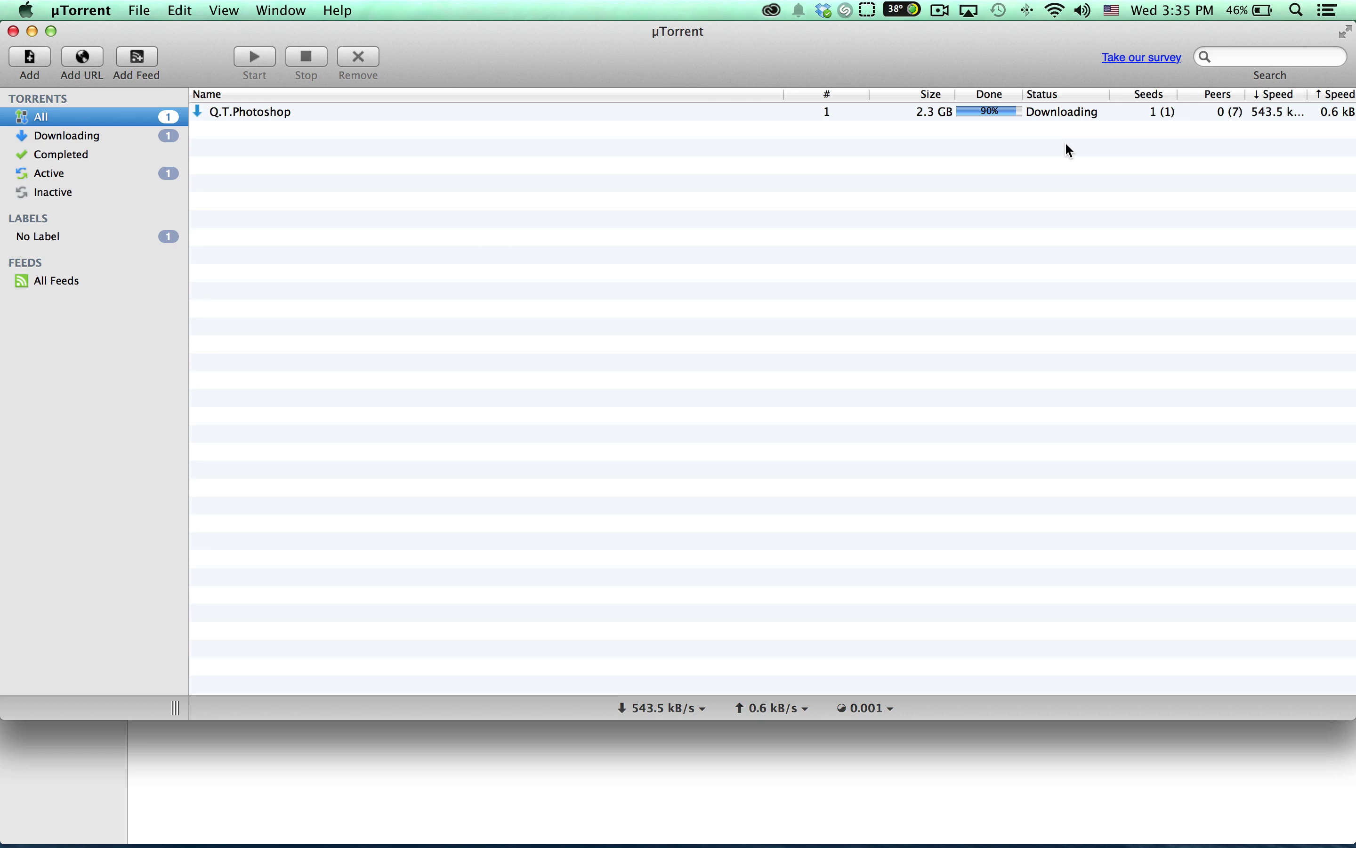
Enlarge the µTorrent window to full screen height and narrow the Name column of the torrent list
{"action": "double_click", "coordinate": [739, 35]}
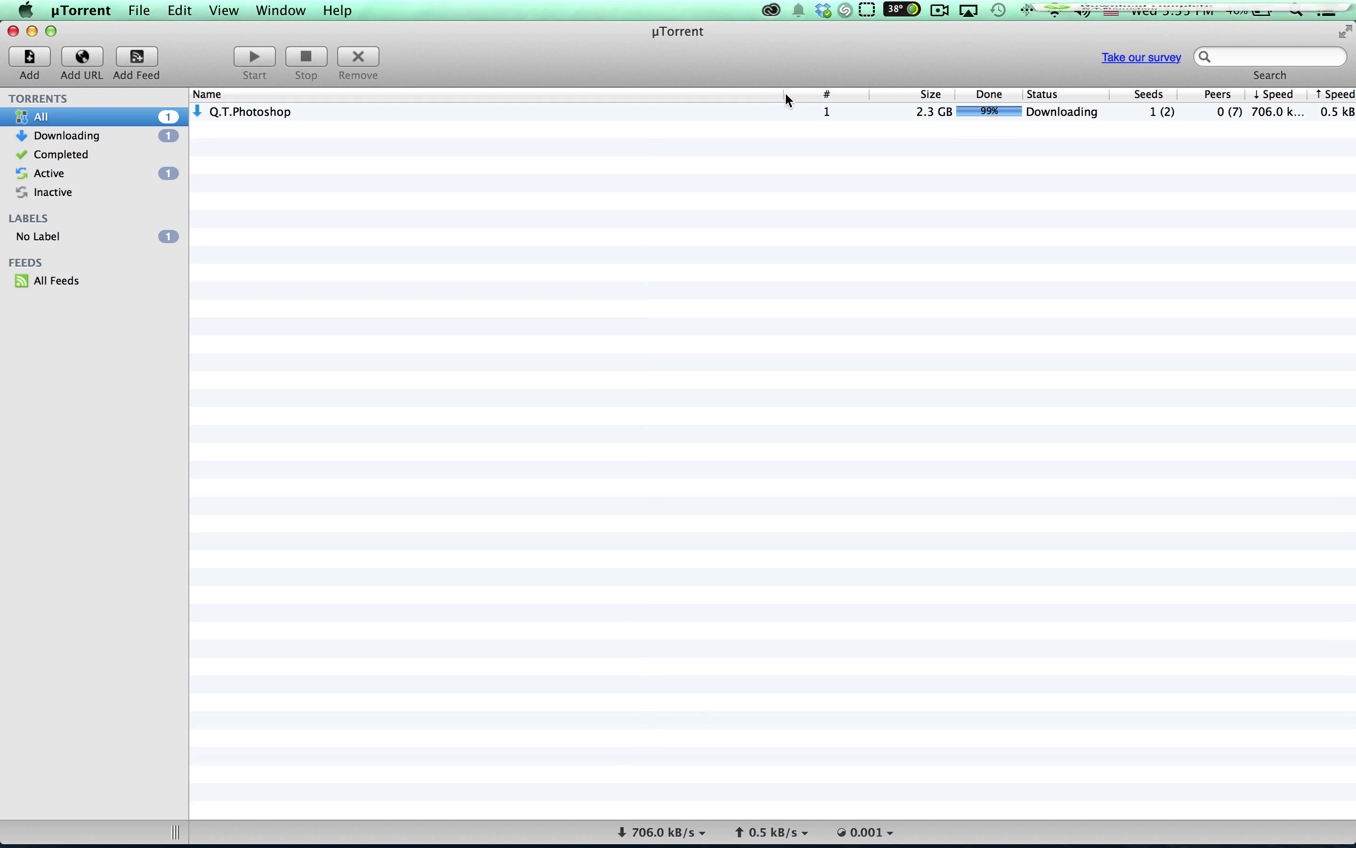
{"action": "left_click_drag", "start_coordinate": [784, 95], "coordinate": [523, 105]}
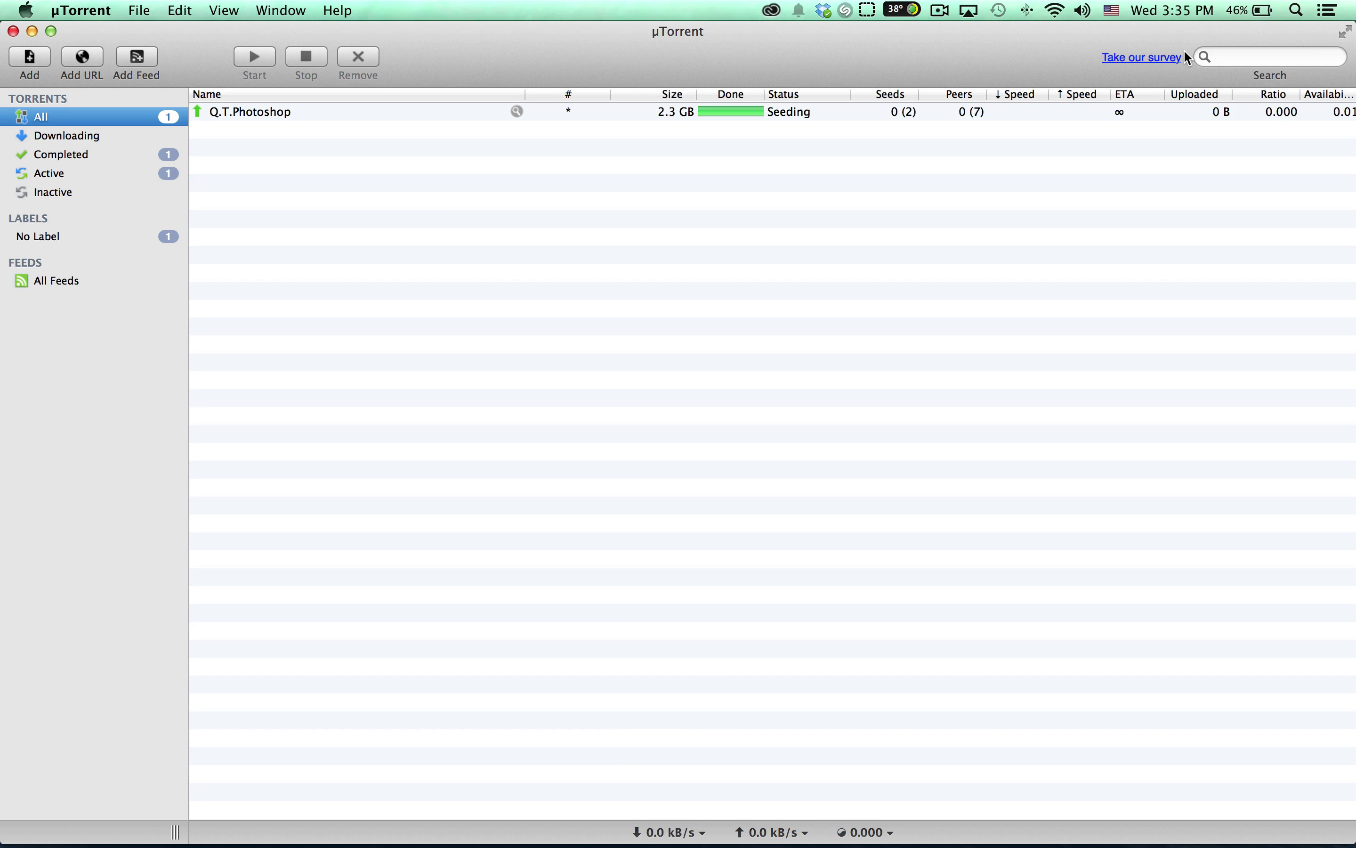
Check the Q.T.Photoshop download notification in Notification Center and dismiss the notification list
{"action": "scroll", "coordinate": [1182, 65], "scroll_direction": "right", "scroll_amount": 5}
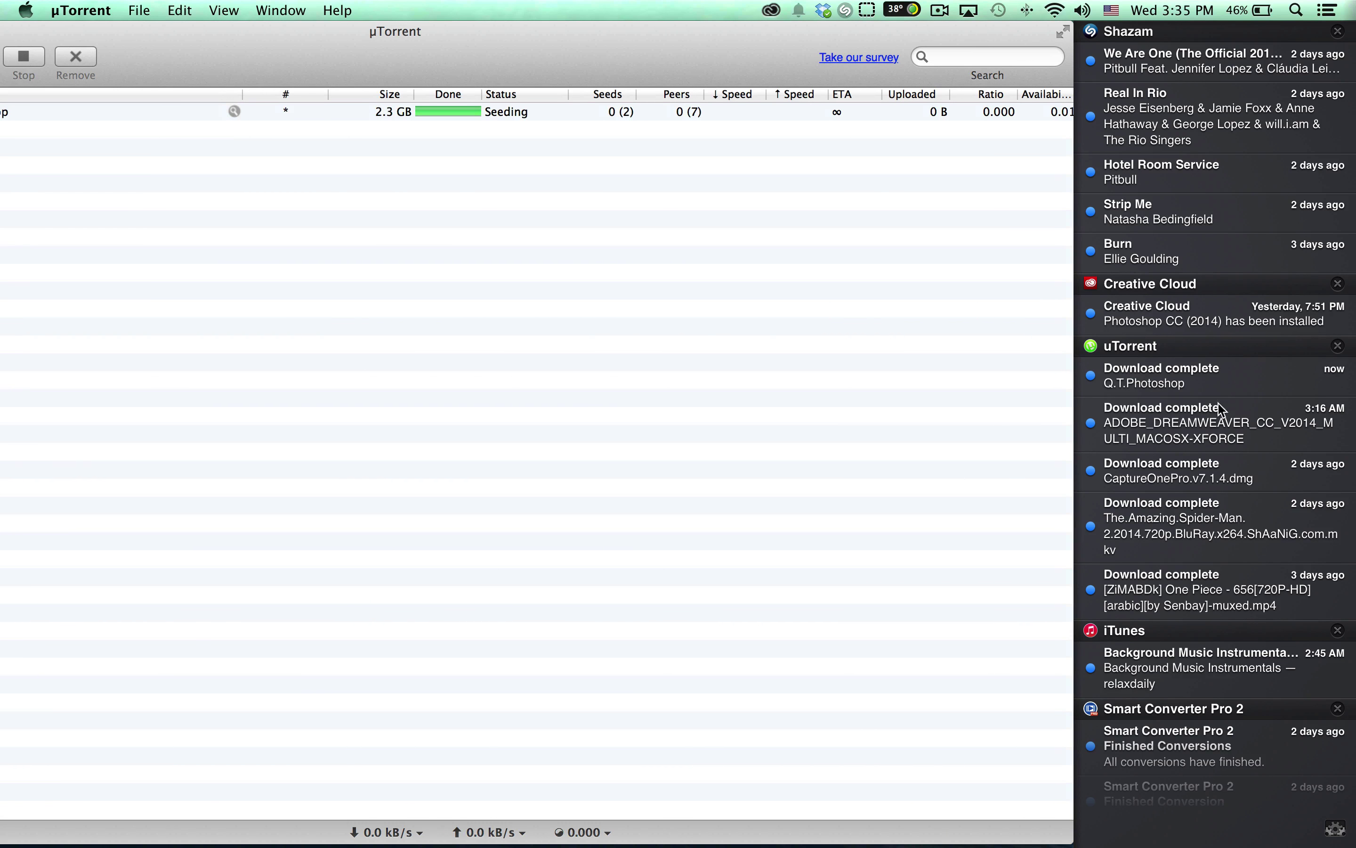
{"action": "left_click", "coordinate": [1327, 10]}
{"action": "scroll", "coordinate": [1258, 276], "scroll_direction": "right", "scroll_amount": 5}
{"action": "left_click", "coordinate": [1174, 380]}
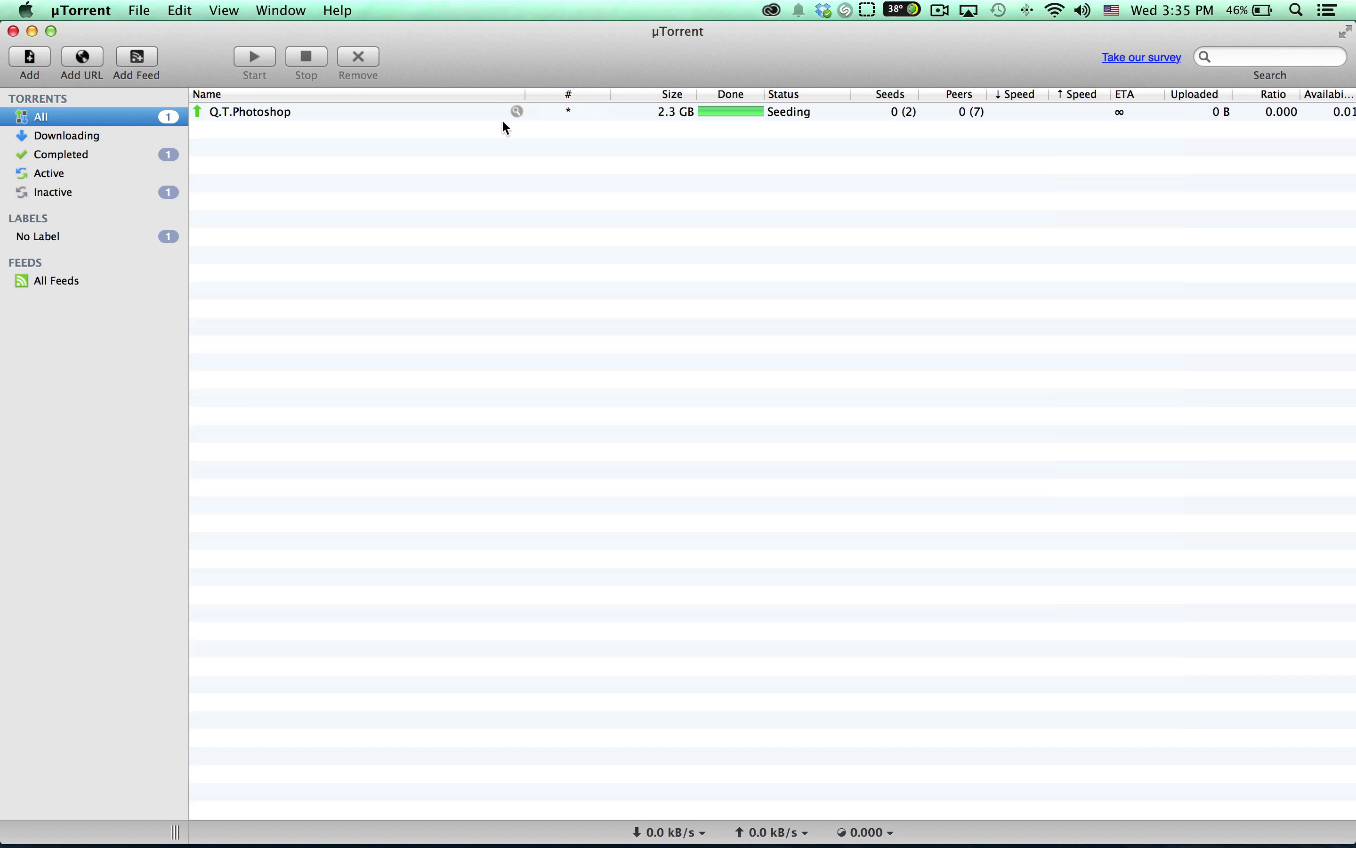
Open the downloaded Q.T.Photoshop folder in Finder and preview Cover.jpg and "share it with your friends.jpg"
{"action": "left_click", "coordinate": [518, 109]}
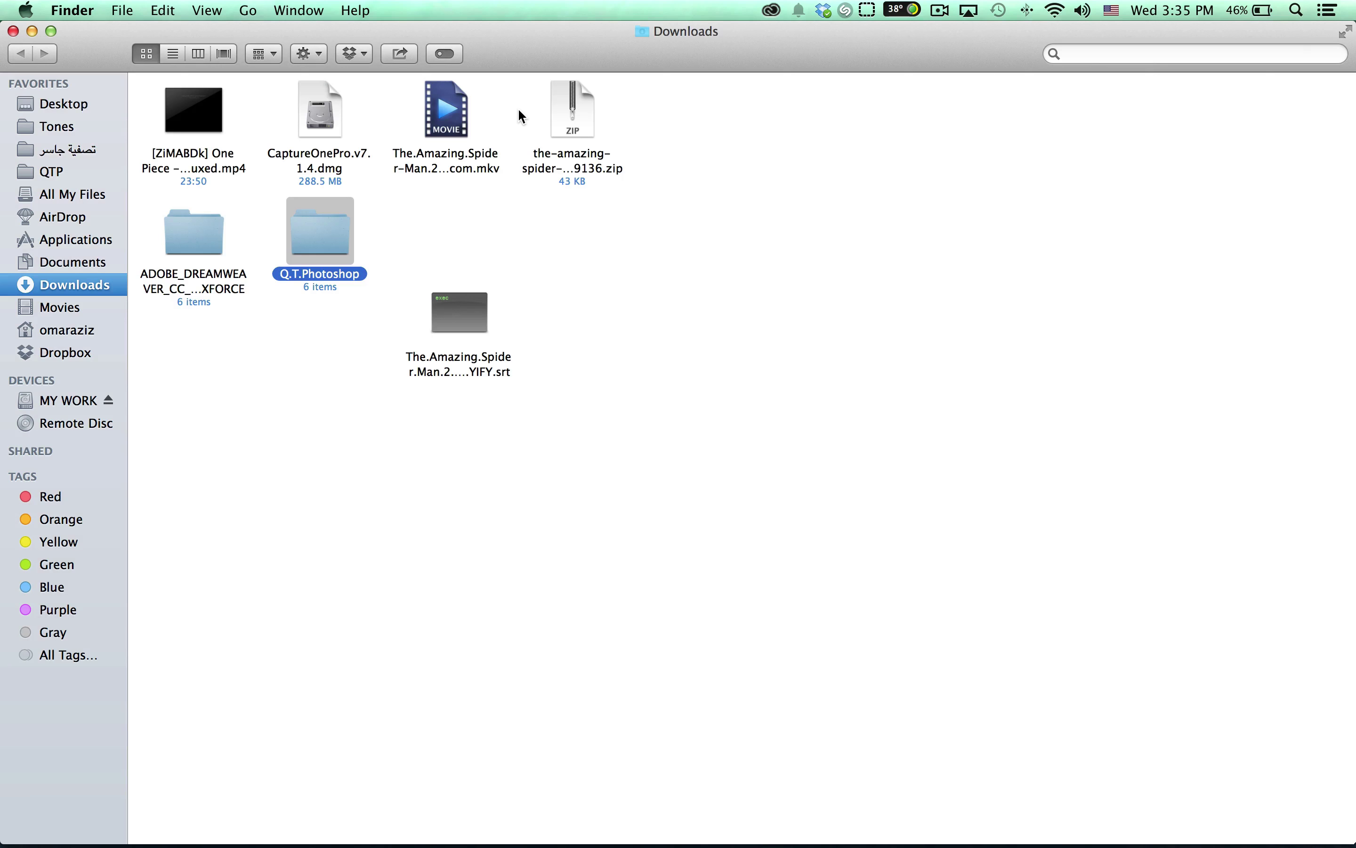
{"action": "double_click", "coordinate": [325, 224]}
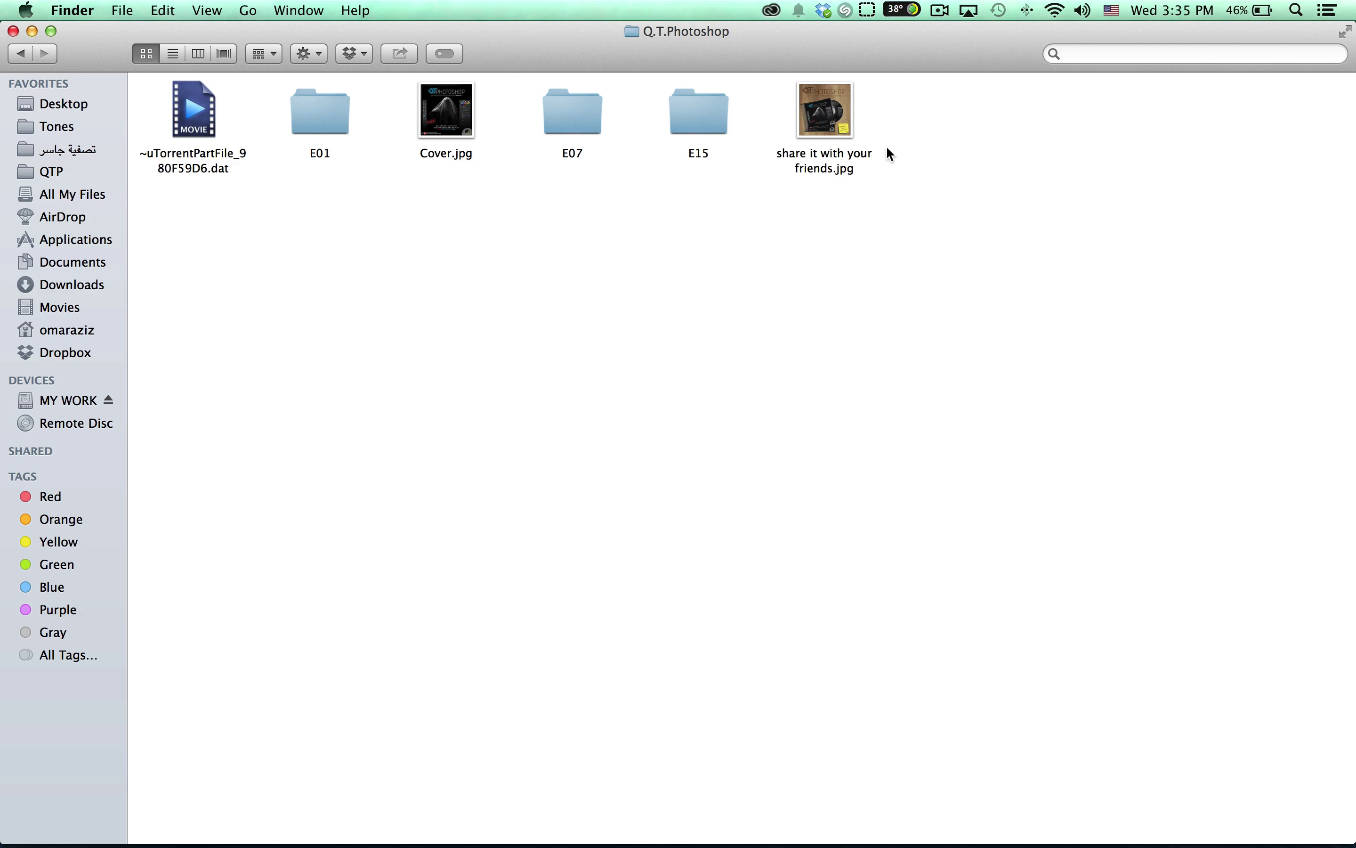
{"action": "left_click", "coordinate": [445, 155]}
{"action": "key", "text": "space"}
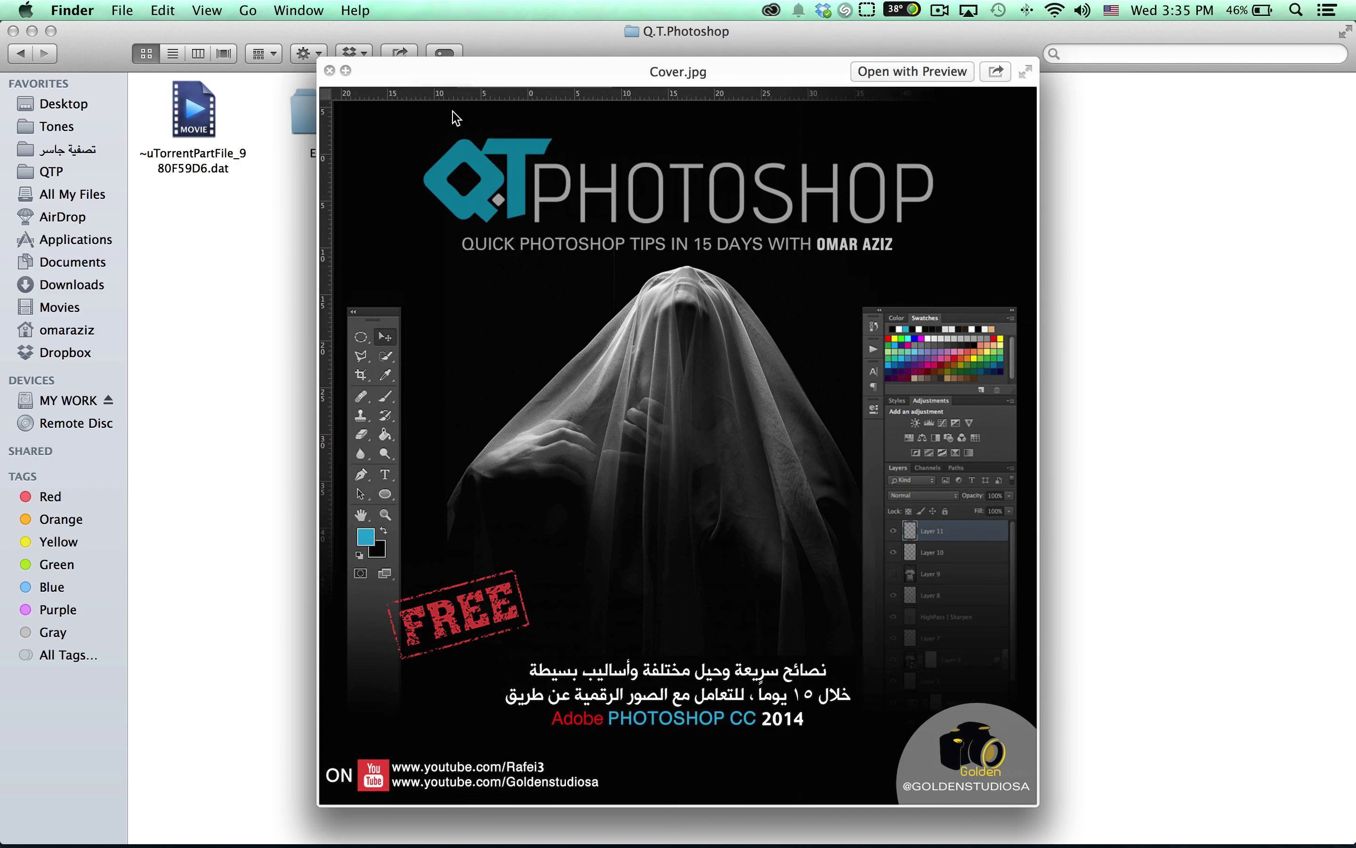
{"action": "key", "text": "space"}
{"action": "left_click", "coordinate": [825, 120]}
{"action": "key", "text": "space"}
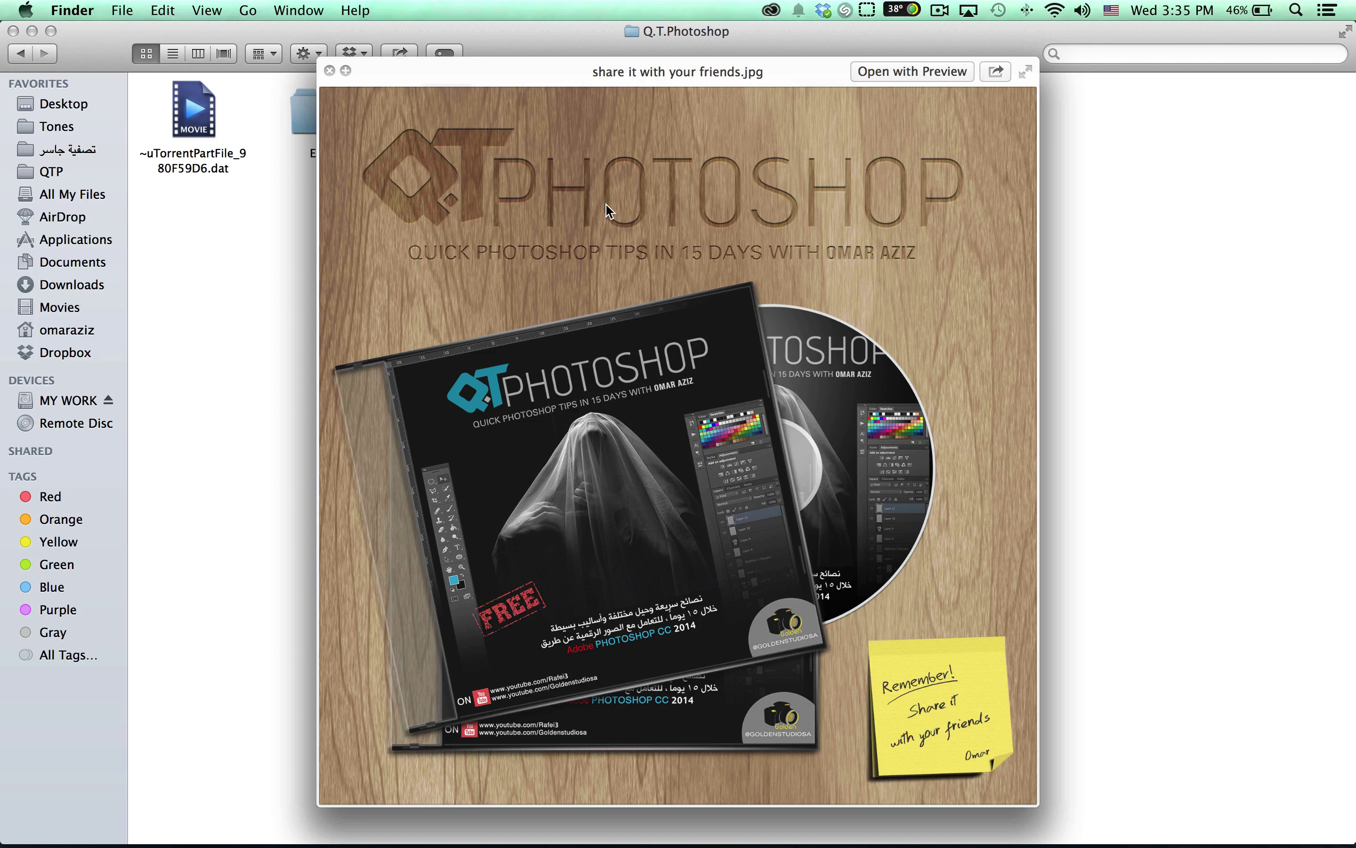
{"action": "key", "text": "space"}
Examine the contents of folders E15, E07 and E01, including E01's صور التطبيق subfolder, returning to the Q.T.Photoshop folder
{"action": "double_click", "coordinate": [671, 139]}
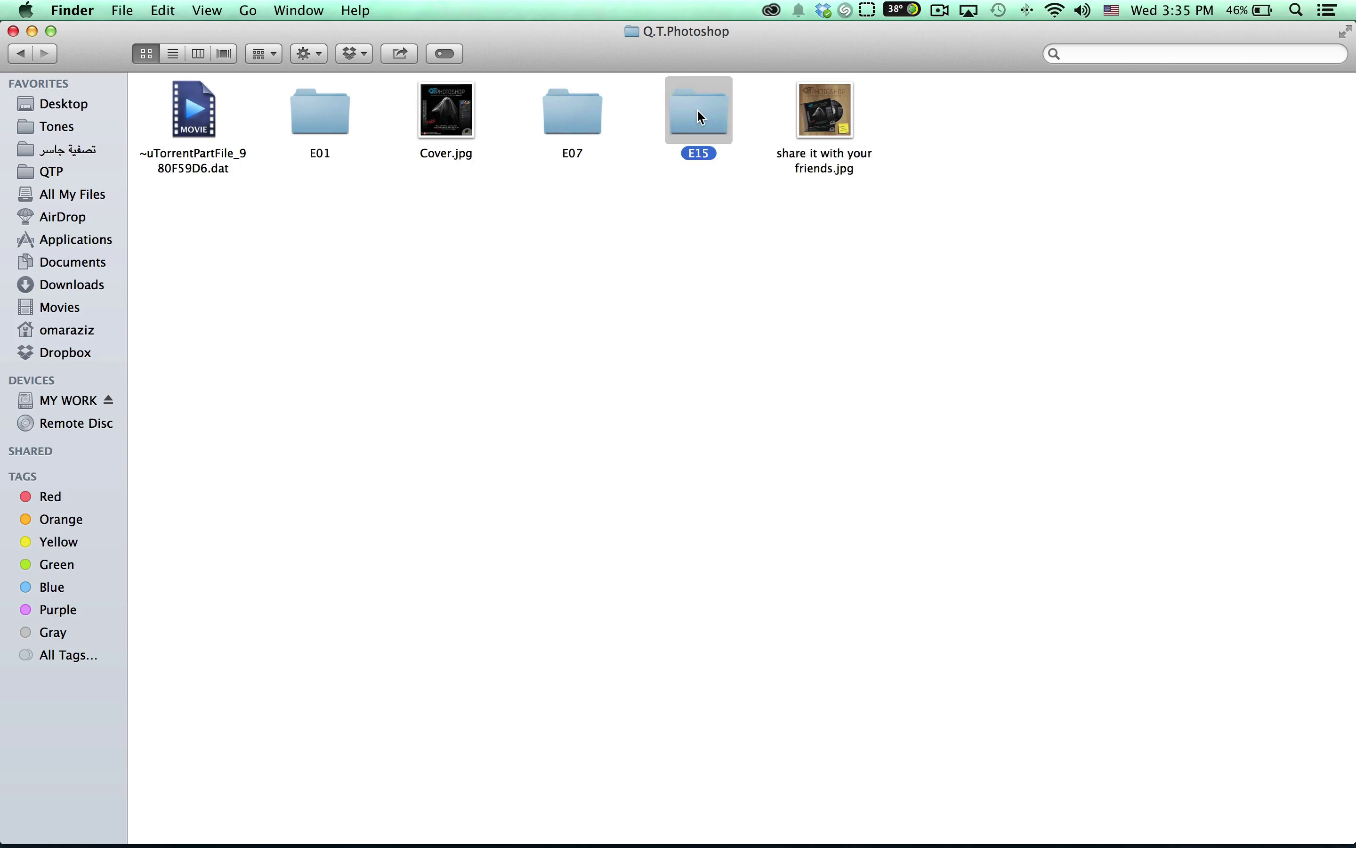
{"action": "left_click", "coordinate": [20, 53]}
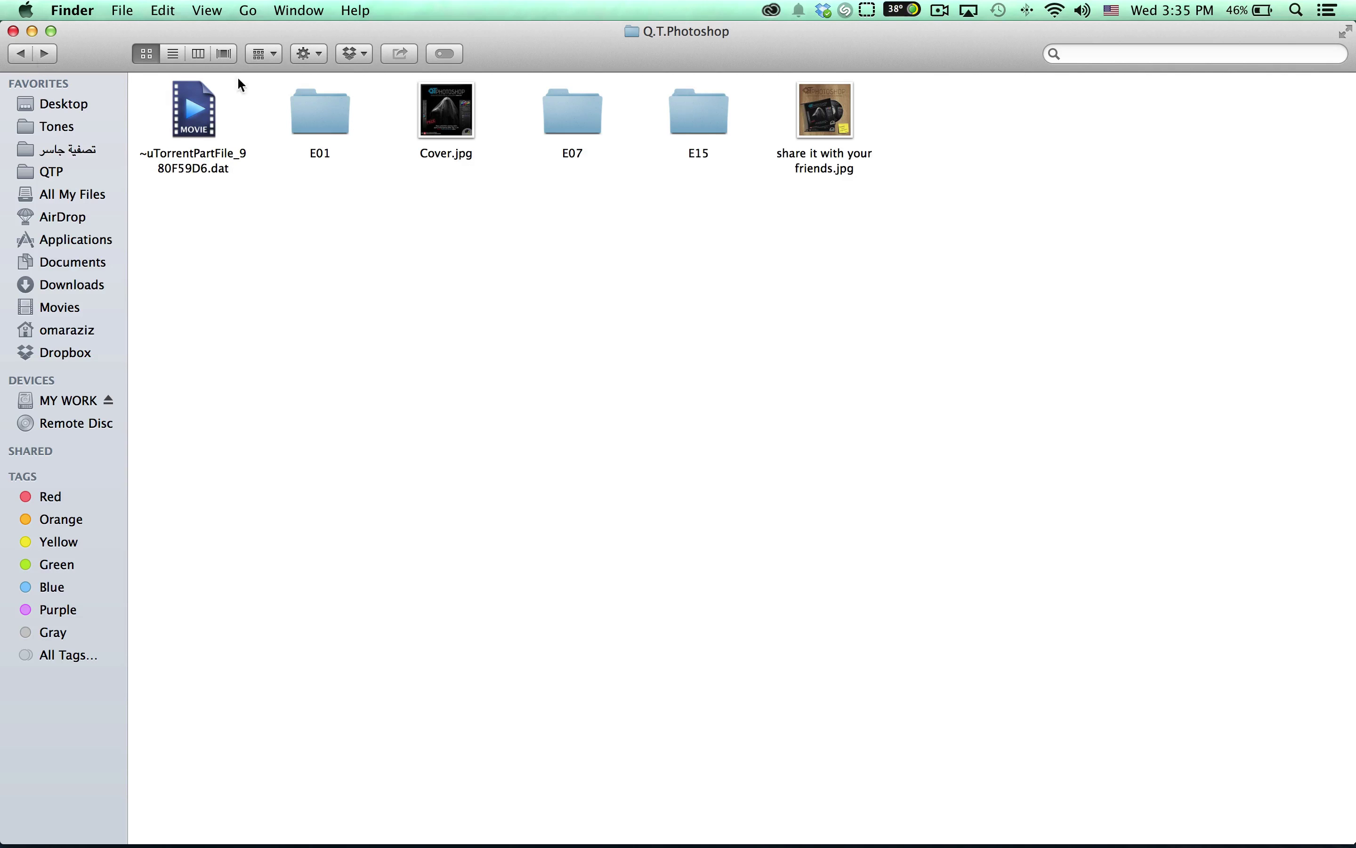
{"action": "double_click", "coordinate": [707, 126]}
{"action": "left_click", "coordinate": [21, 53]}
{"action": "double_click", "coordinate": [577, 133]}
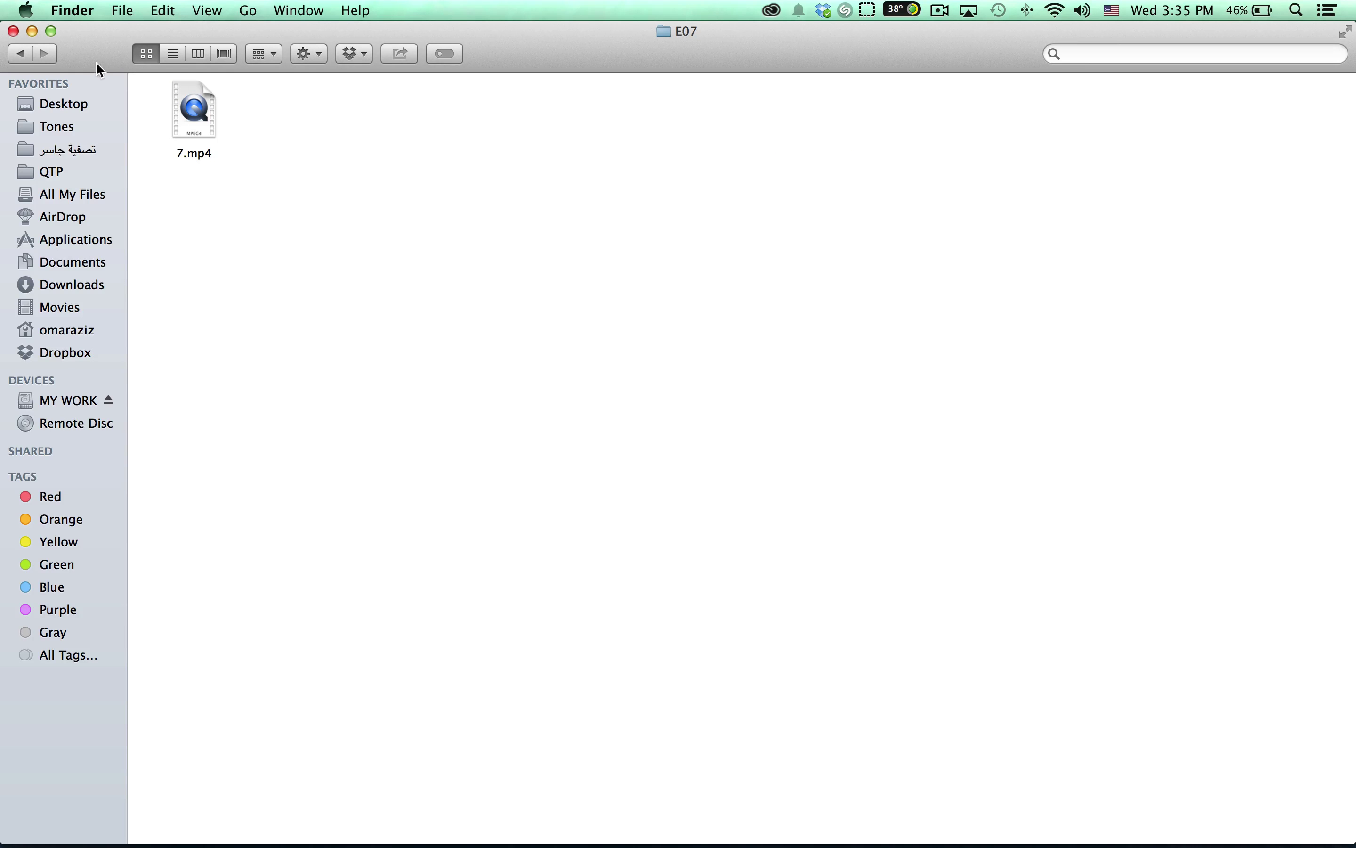
{"action": "left_click", "coordinate": [20, 53]}
{"action": "double_click", "coordinate": [288, 100]}
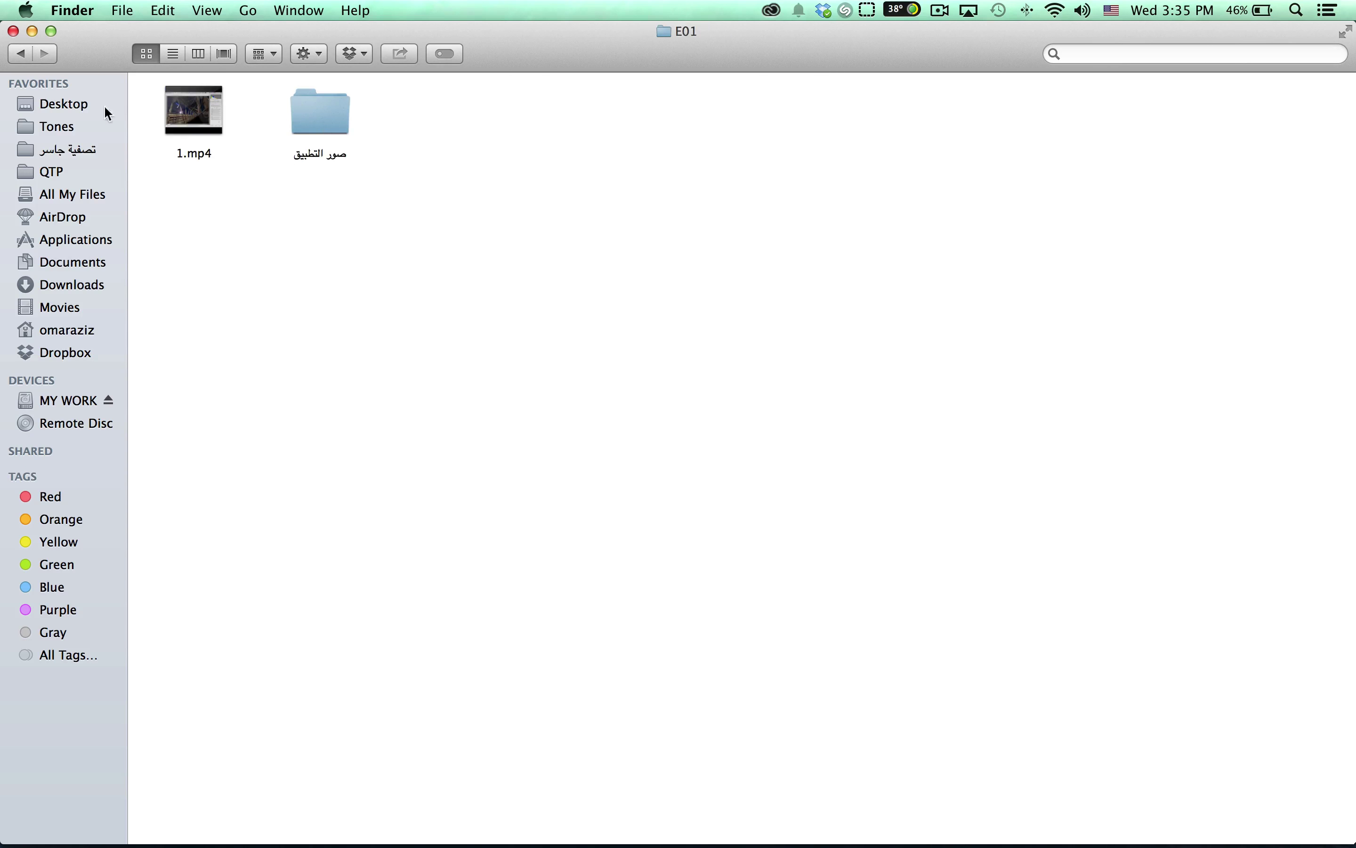
{"action": "double_click", "coordinate": [295, 111]}
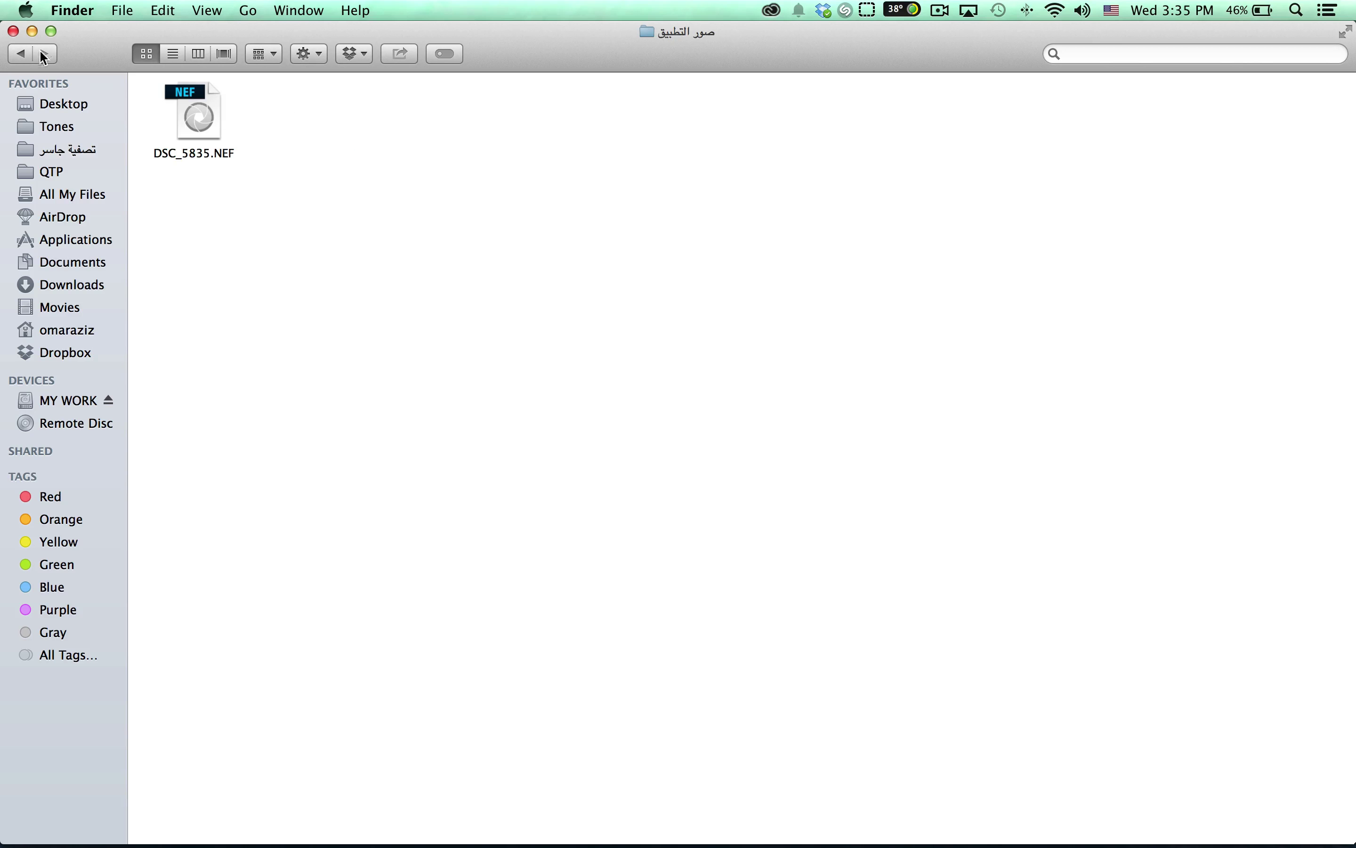
{"action": "left_click", "coordinate": [18, 54]}
{"action": "left_click", "coordinate": [18, 53]}
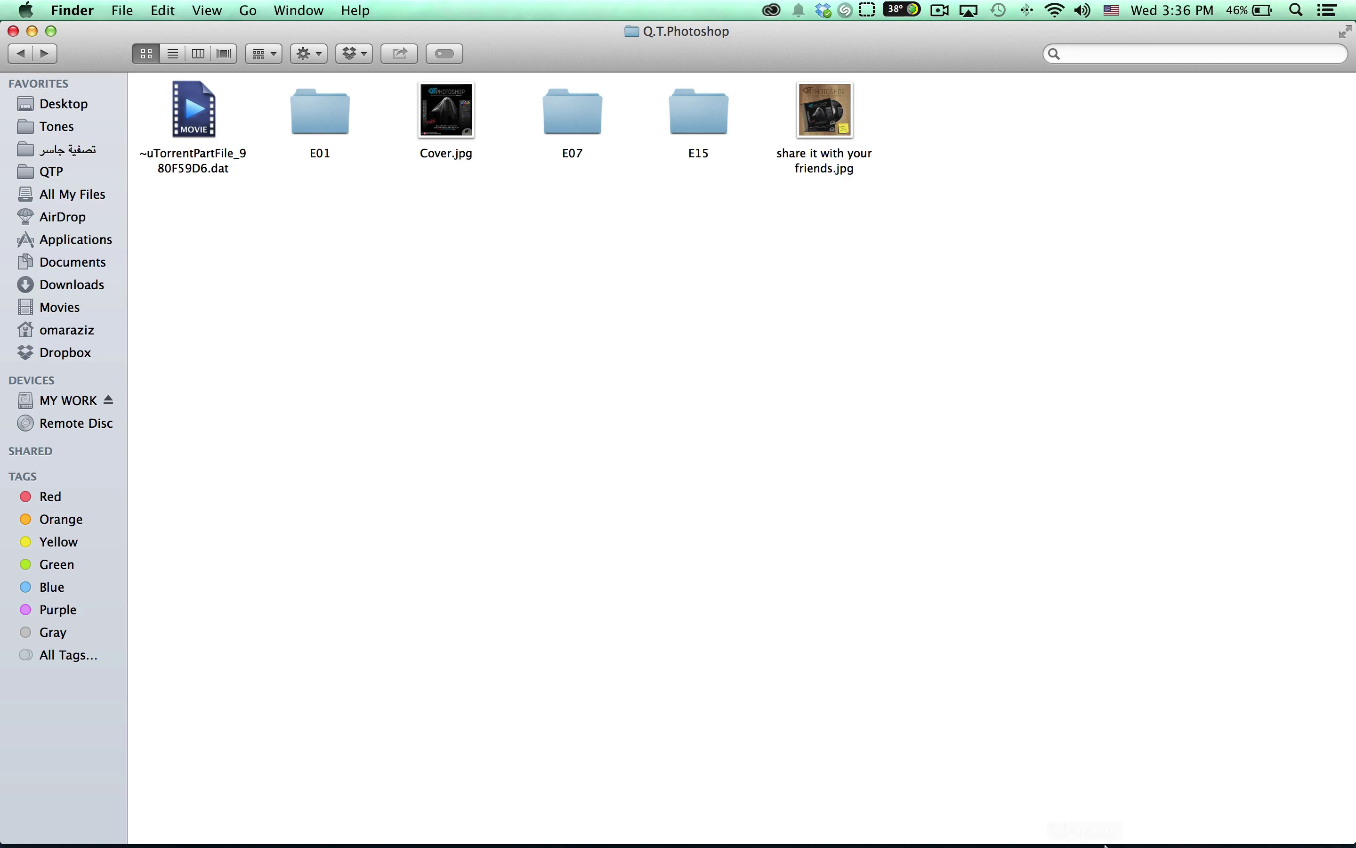
Switch to µTorrent, remove the Q.T.Photoshop torrent from the list, and close the torrent window
{"action": "left_click", "coordinate": [1084, 812]}
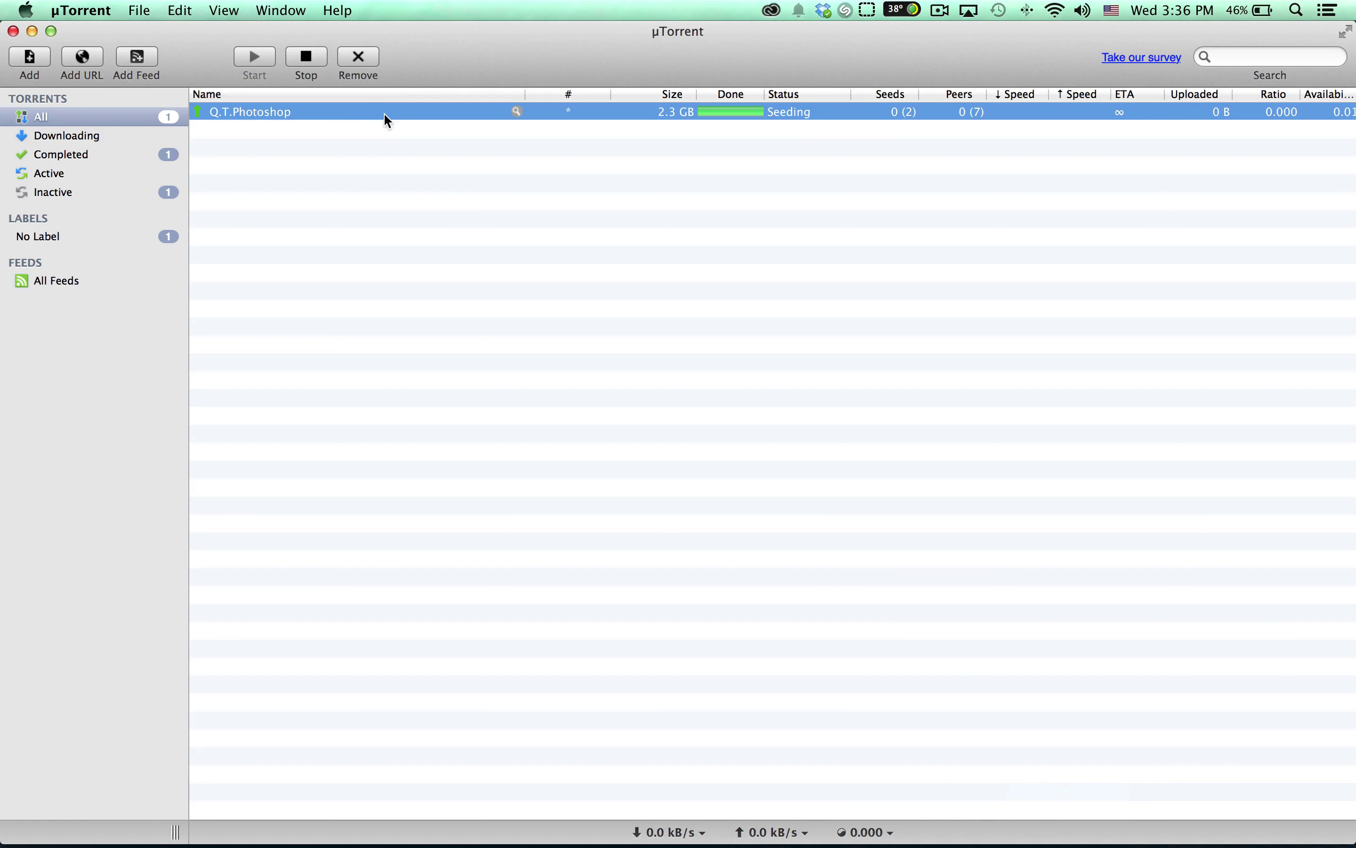
{"action": "left_click", "coordinate": [361, 54]}
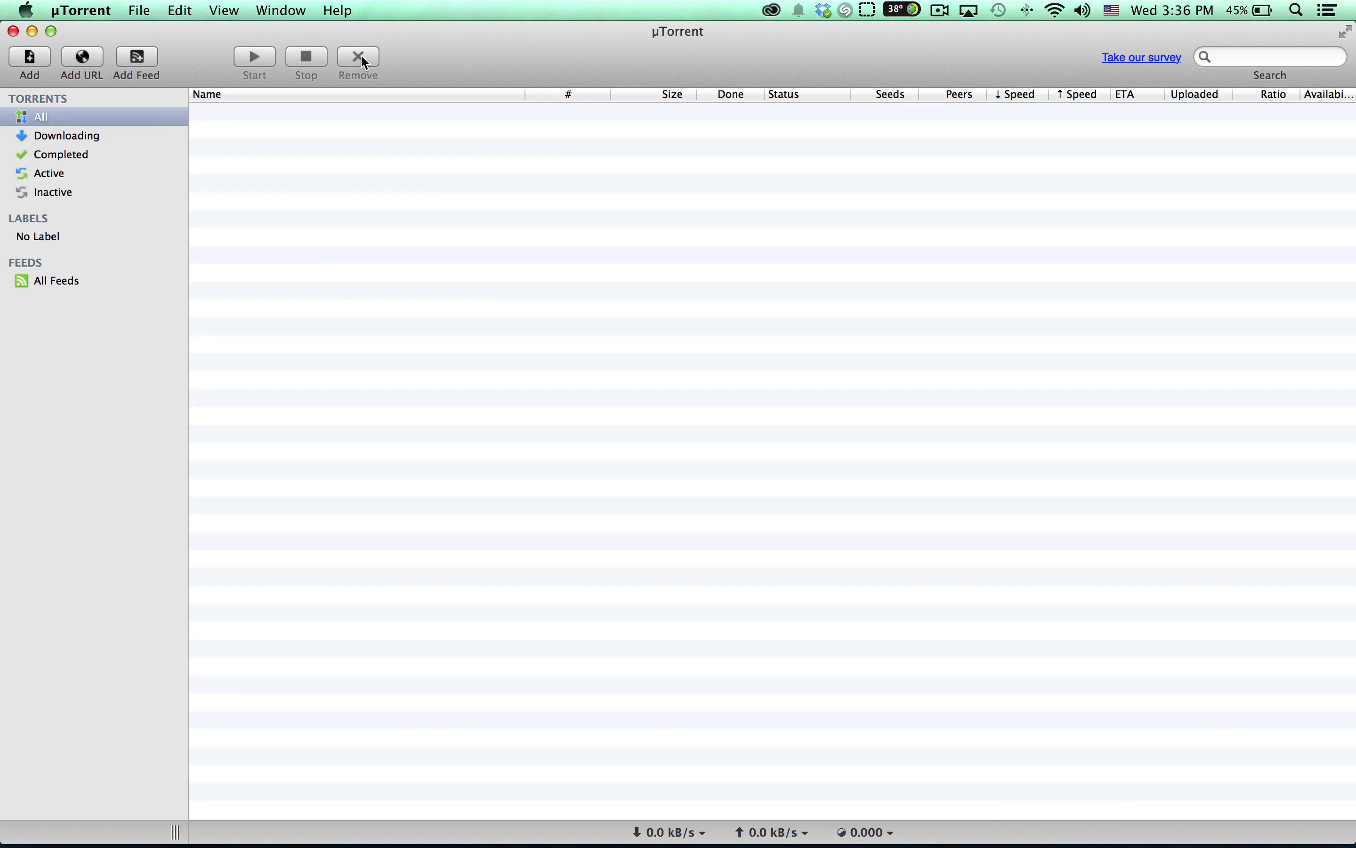
{"action": "left_click", "coordinate": [15, 31]}
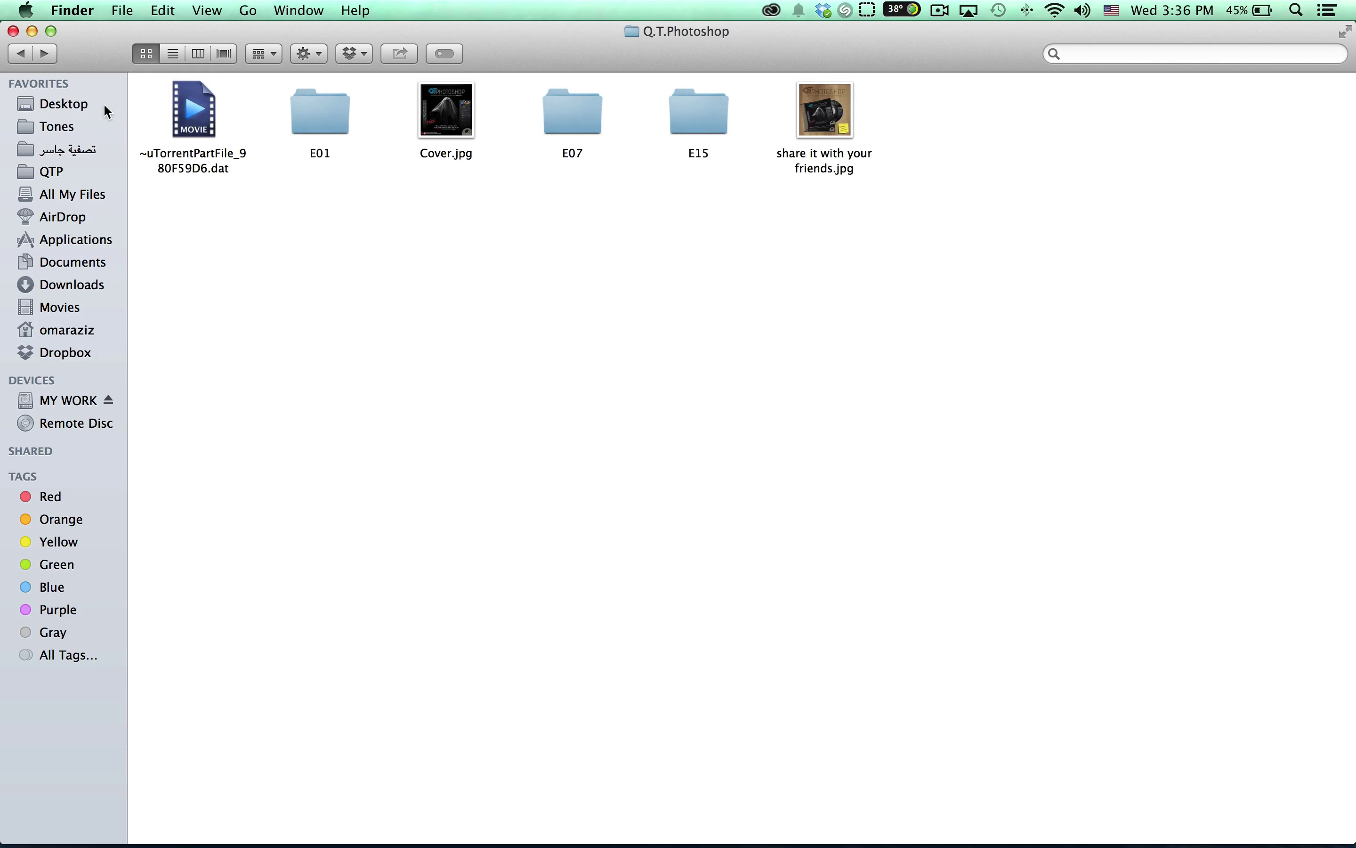
Open the Q.T.Photoshop torrent file from the Desktop folder in µTorrent
{"action": "left_click", "coordinate": [98, 105]}
{"action": "left_click", "coordinate": [321, 119]}
{"action": "double_click", "coordinate": [319, 116]}
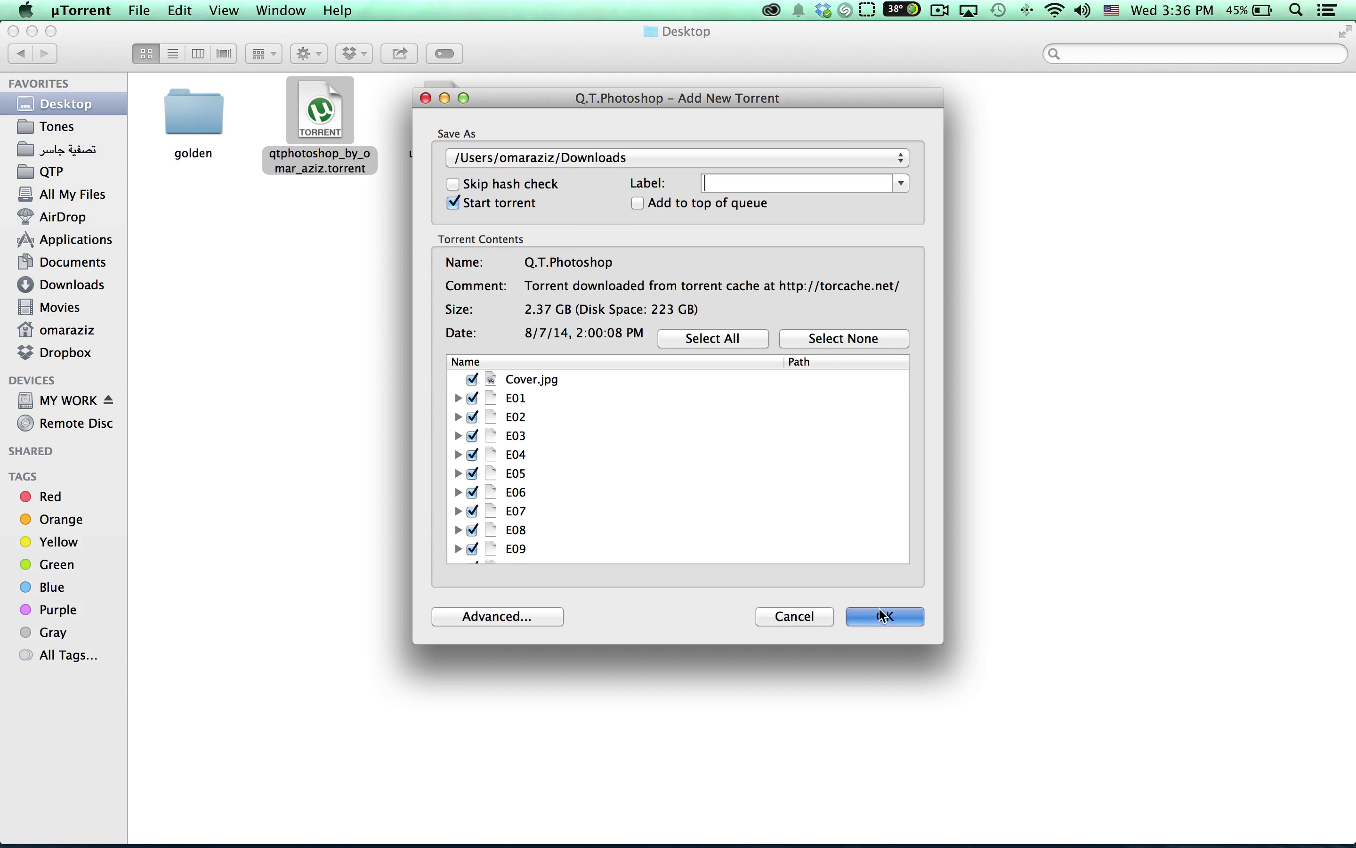
Browse for a custom save location, choose the Downloads folder, and start downloading all the torrent's contents
{"action": "left_click", "coordinate": [888, 159]}
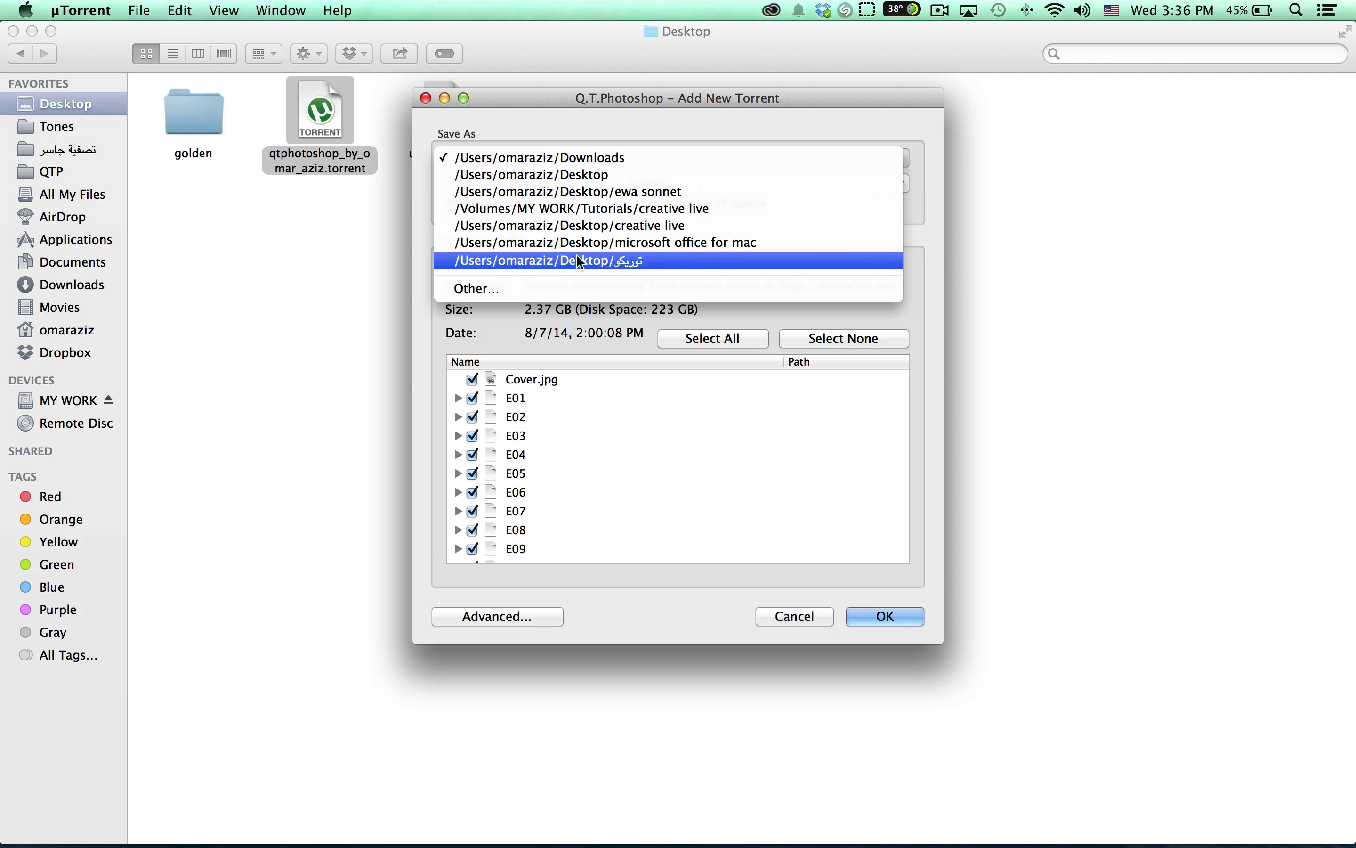
{"action": "left_click", "coordinate": [576, 288]}
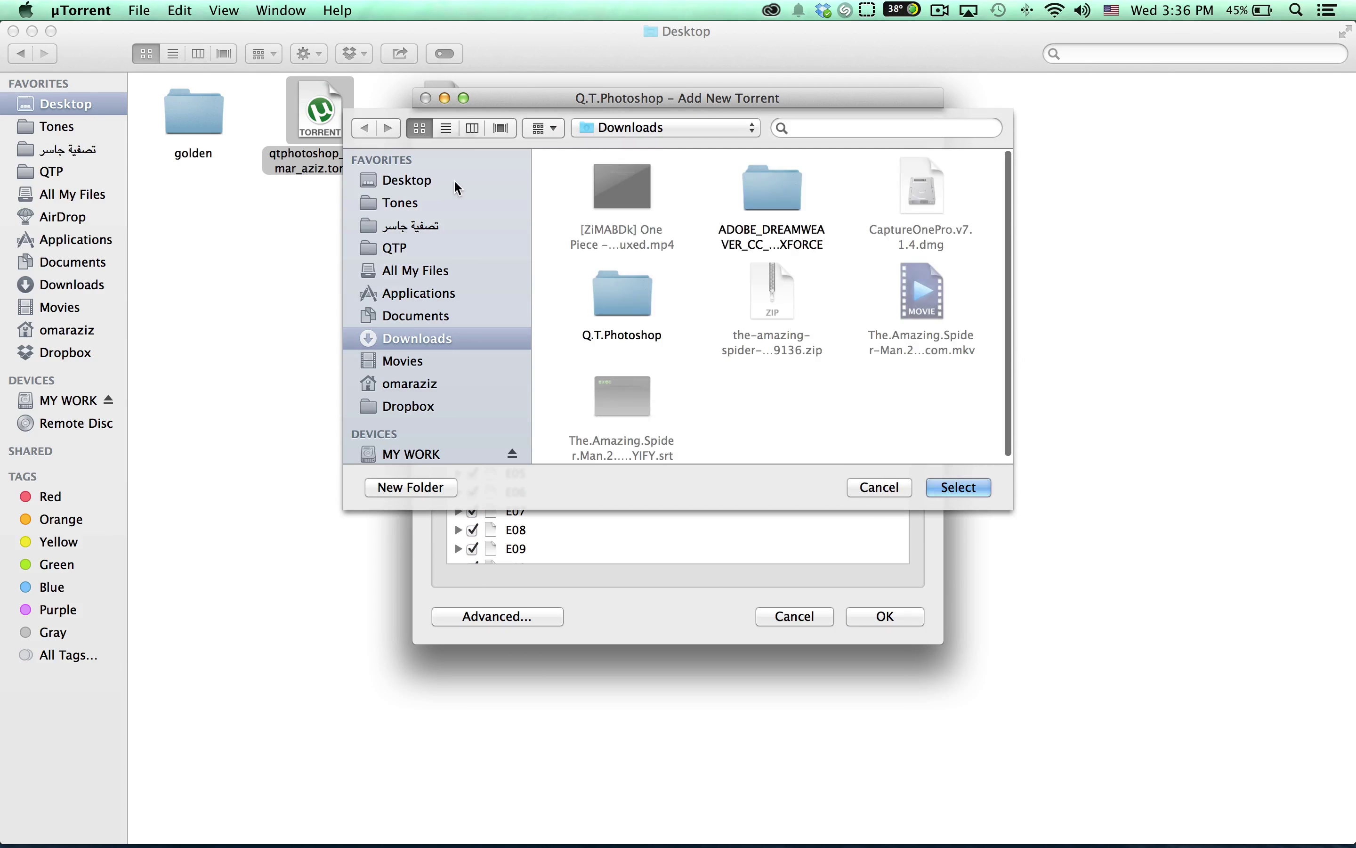
{"action": "left_click", "coordinate": [493, 180]}
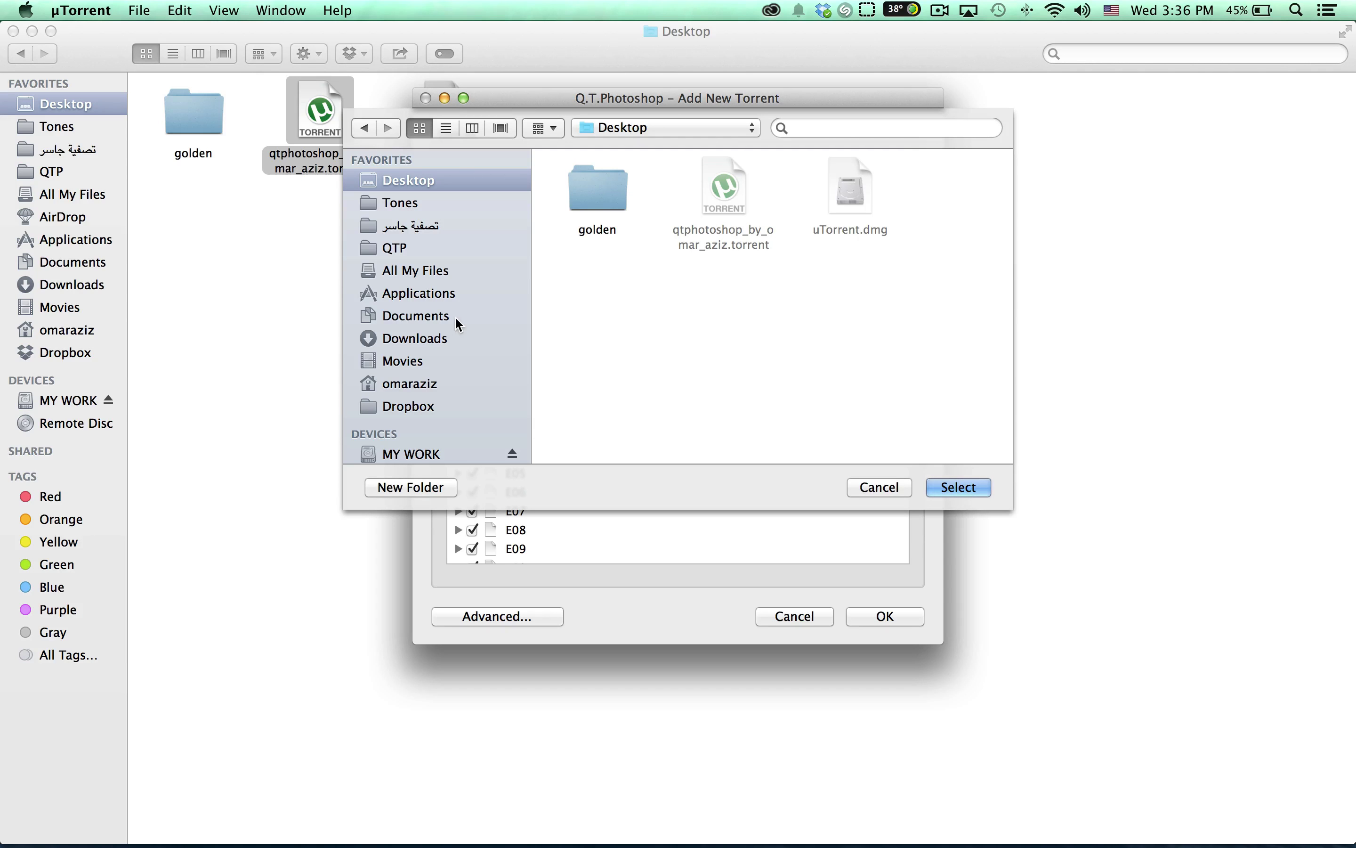
{"action": "left_click", "coordinate": [455, 339]}
{"action": "left_click", "coordinate": [962, 485]}
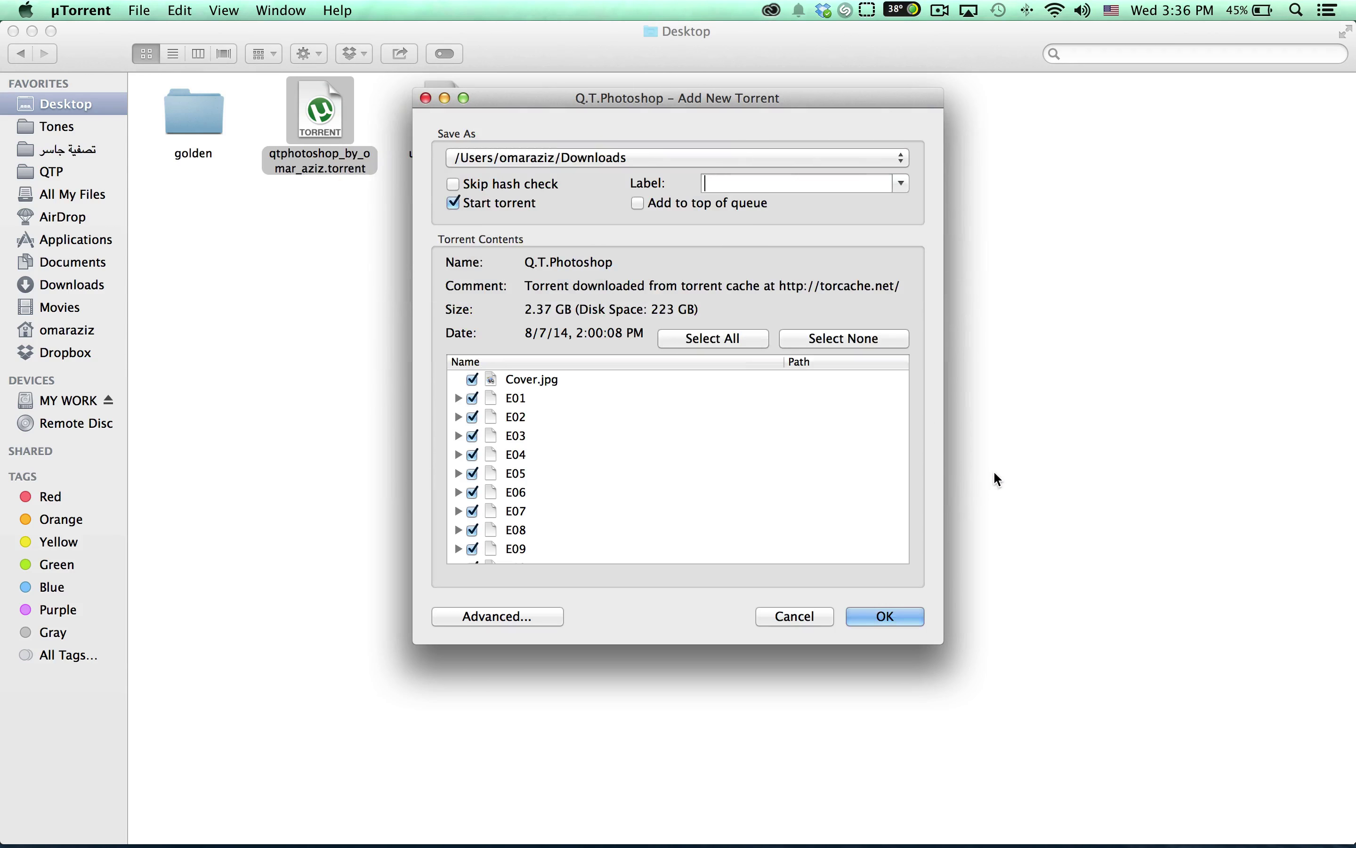
{"action": "left_click", "coordinate": [903, 615]}
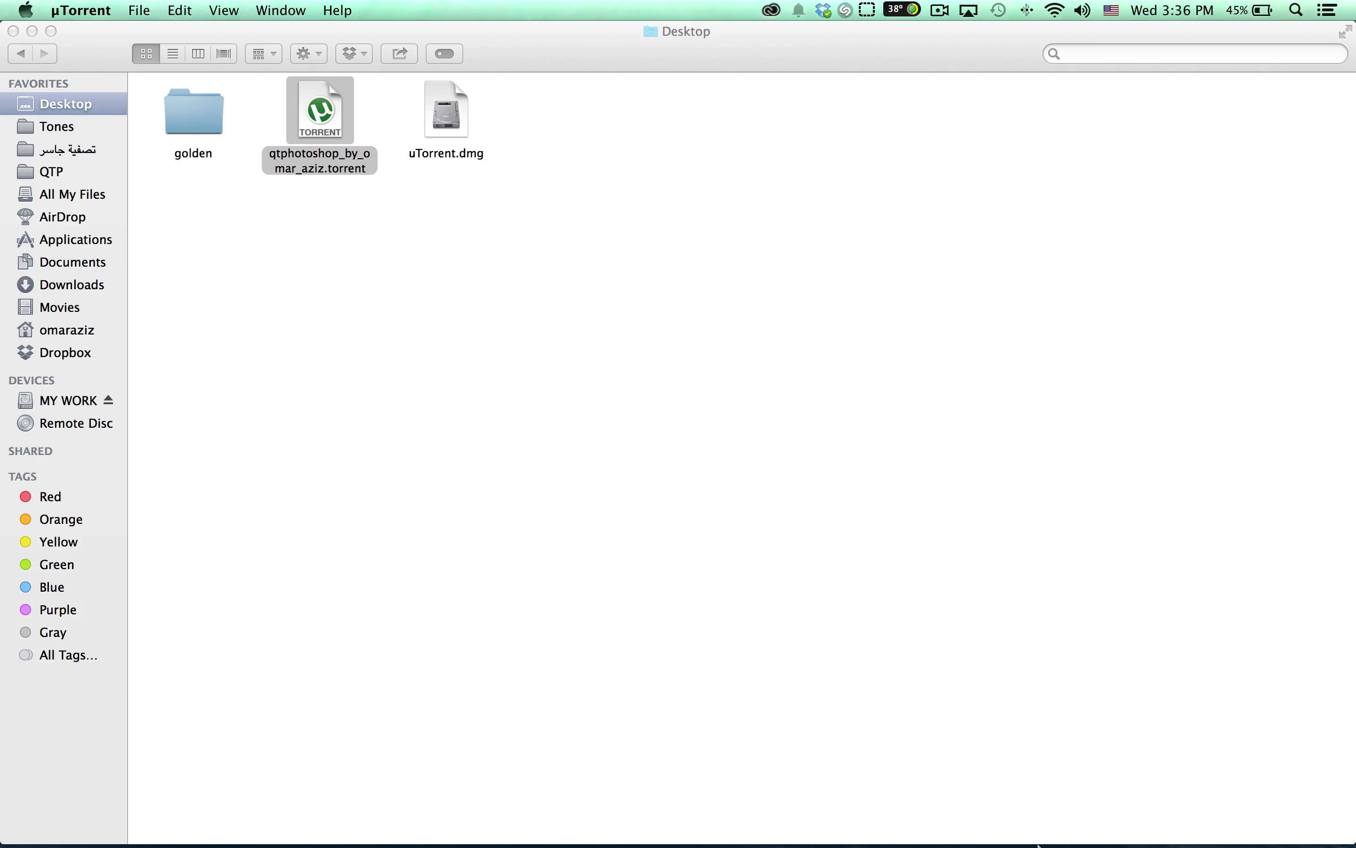
Show the torrent list, narrow its Name column, and stop the Q.T.Photoshop download
{"action": "left_click", "coordinate": [1107, 801]}
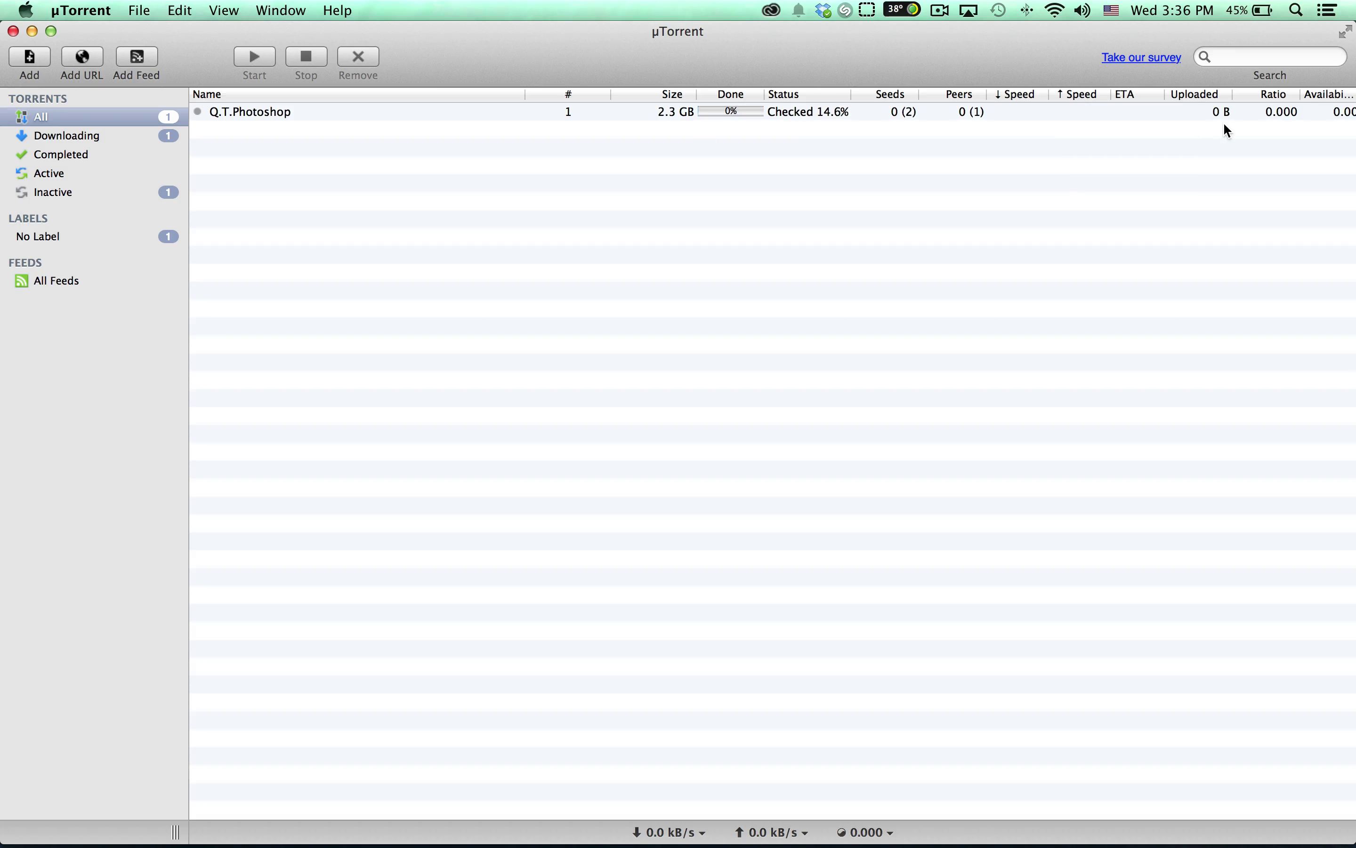
{"action": "left_click", "coordinate": [1019, 111]}
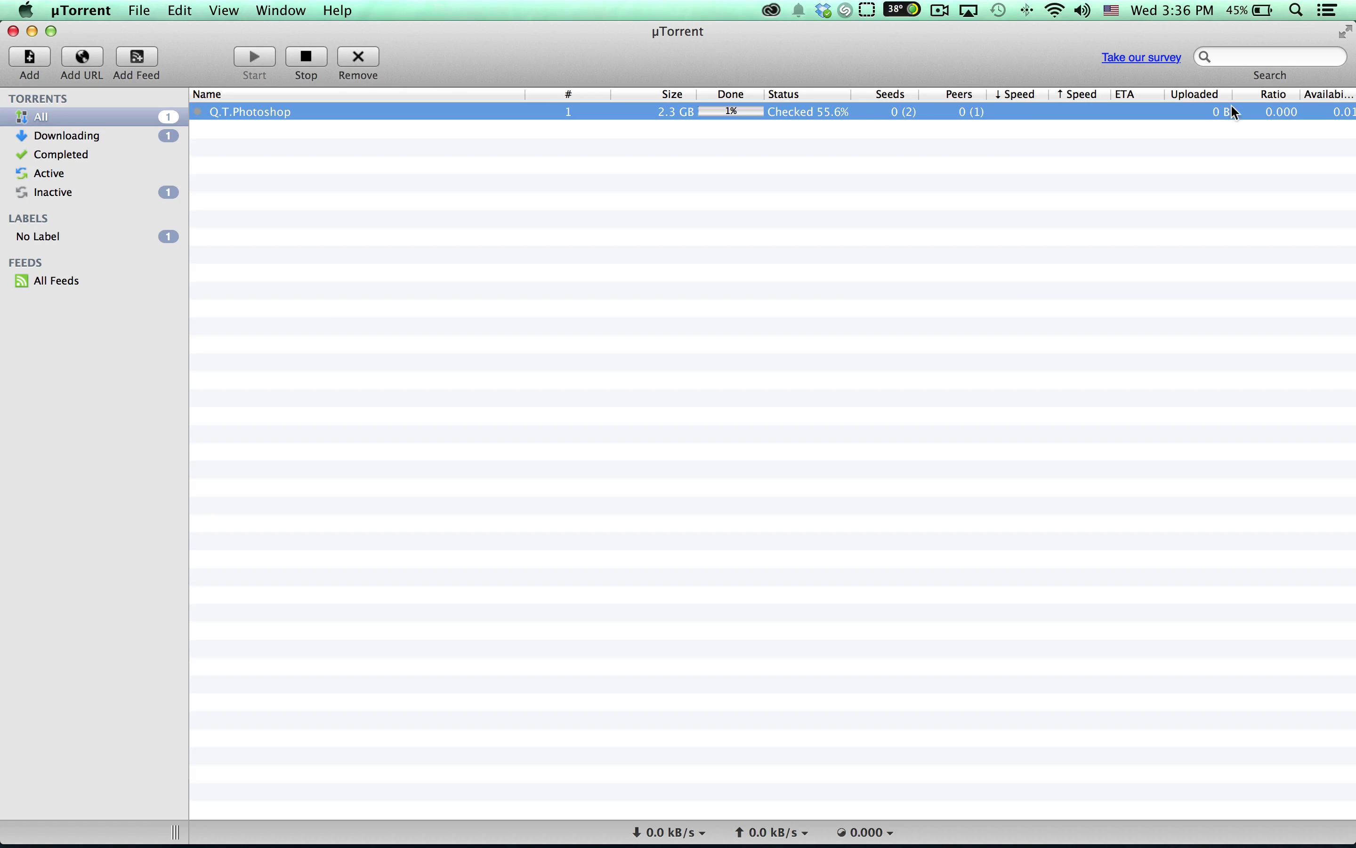
{"action": "left_click_drag", "start_coordinate": [524, 93], "coordinate": [350, 94]}
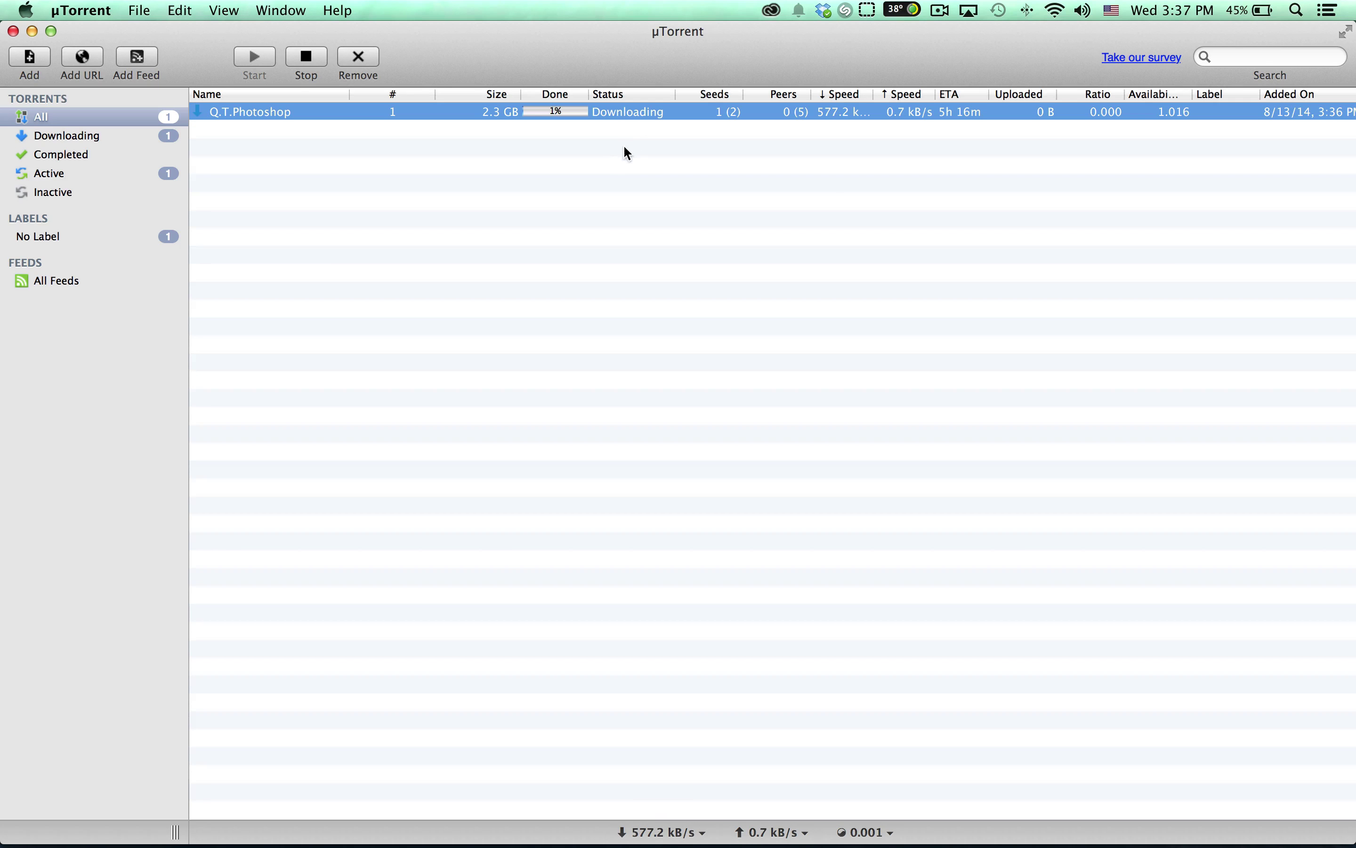
{"action": "left_click", "coordinate": [315, 66]}
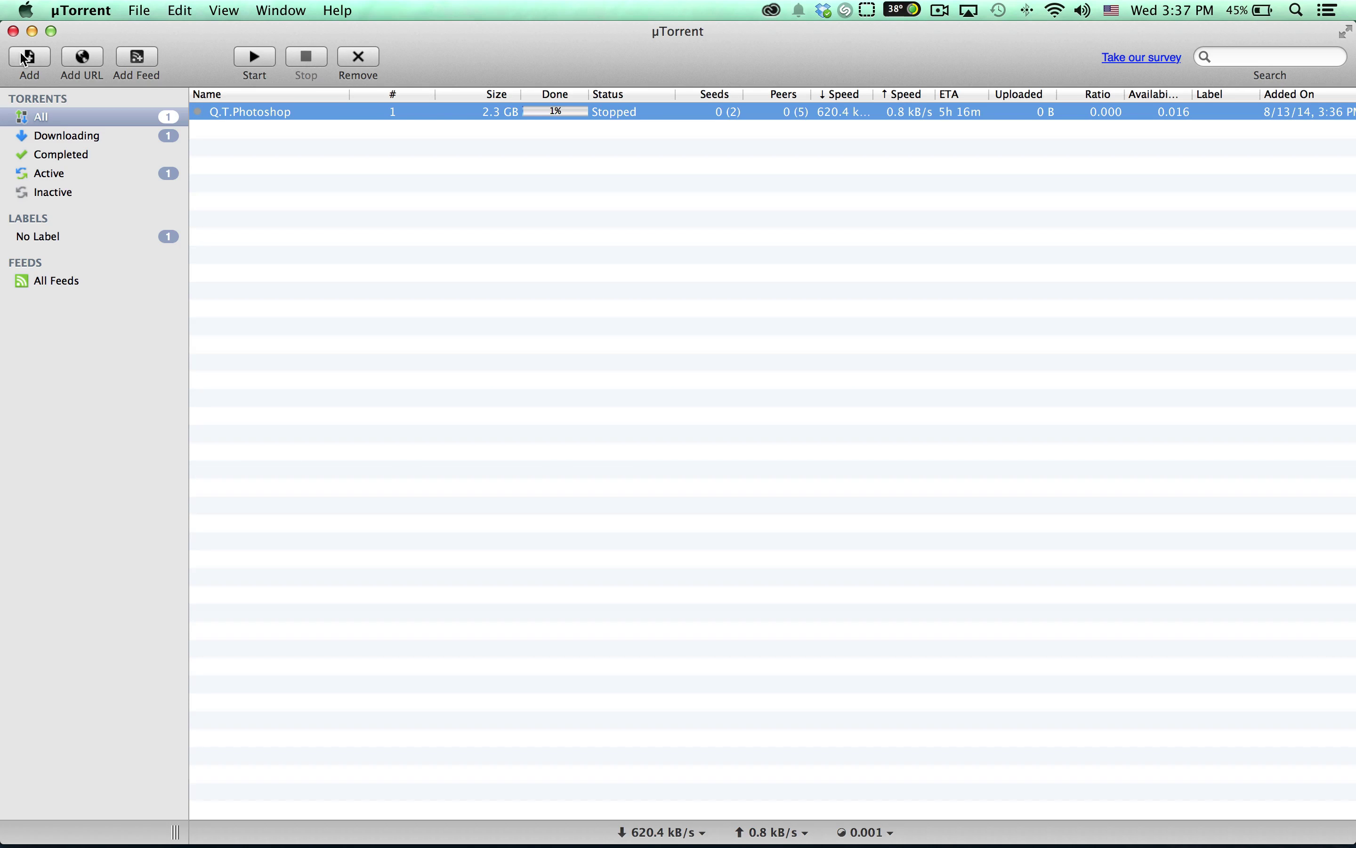
Close the torrent window, quit µTorrent, and switch to Chrome
{"action": "left_click", "coordinate": [13, 31]}
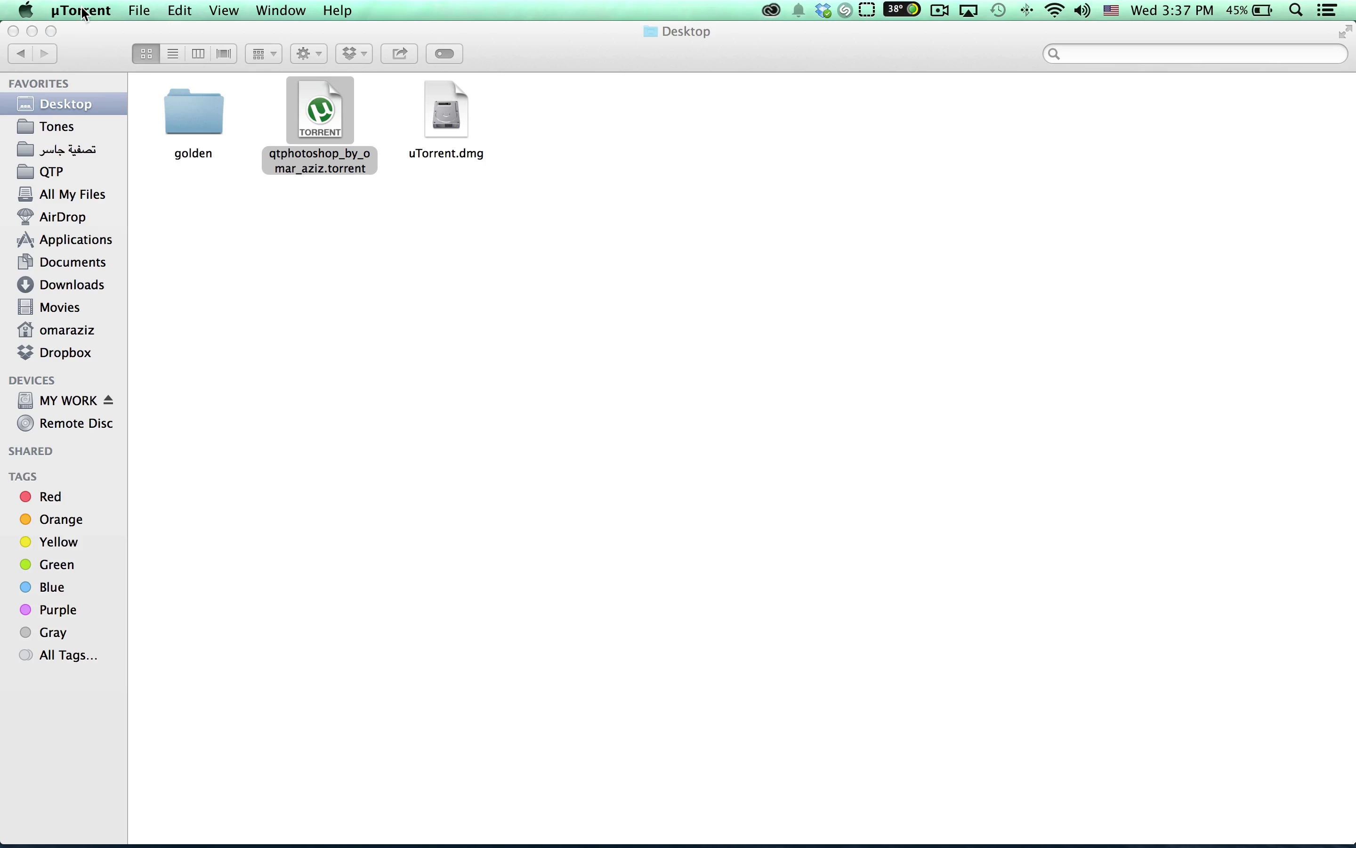
{"action": "left_click", "coordinate": [81, 10]}
{"action": "left_click", "coordinate": [113, 294]}
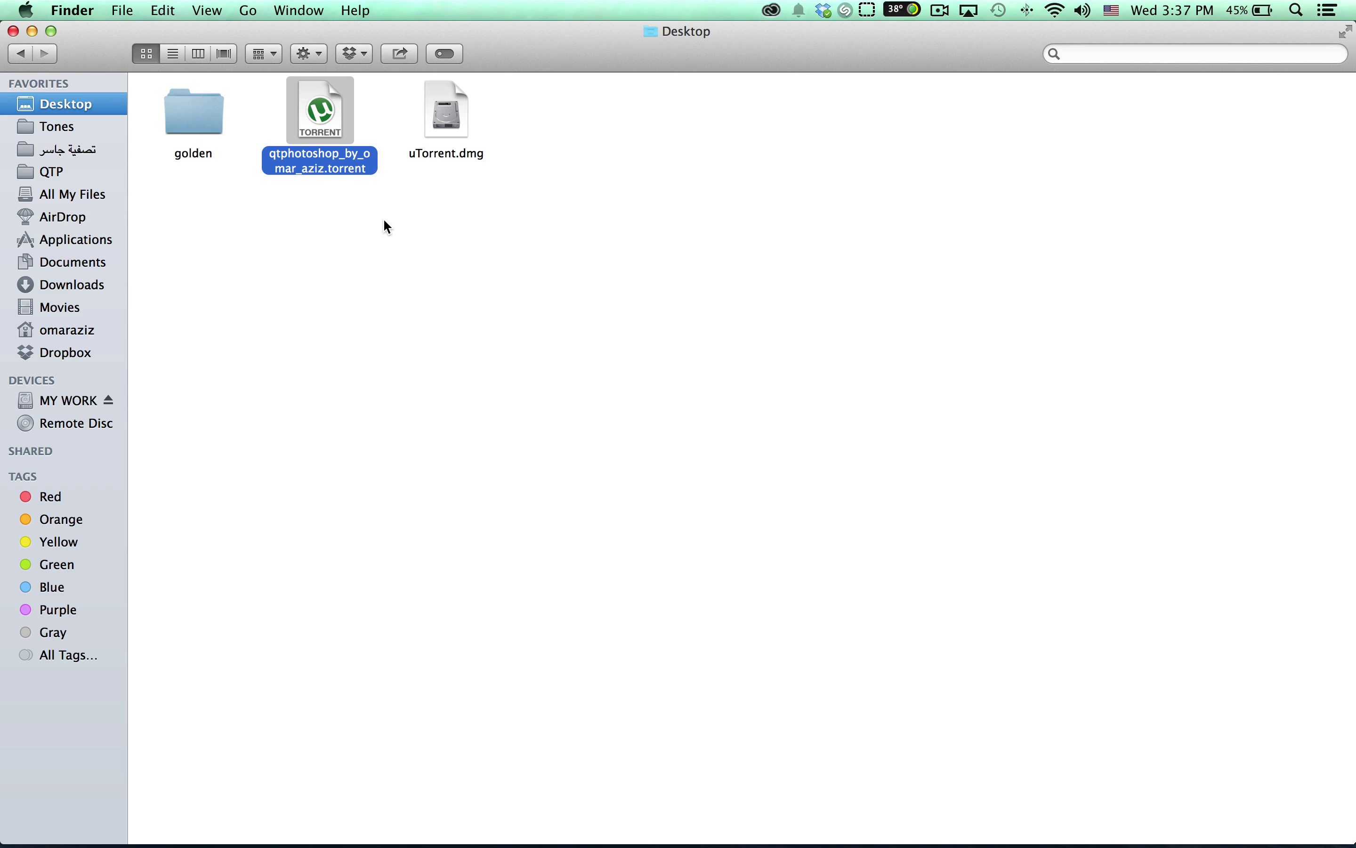
{"action": "key", "text": "super+Tab"}
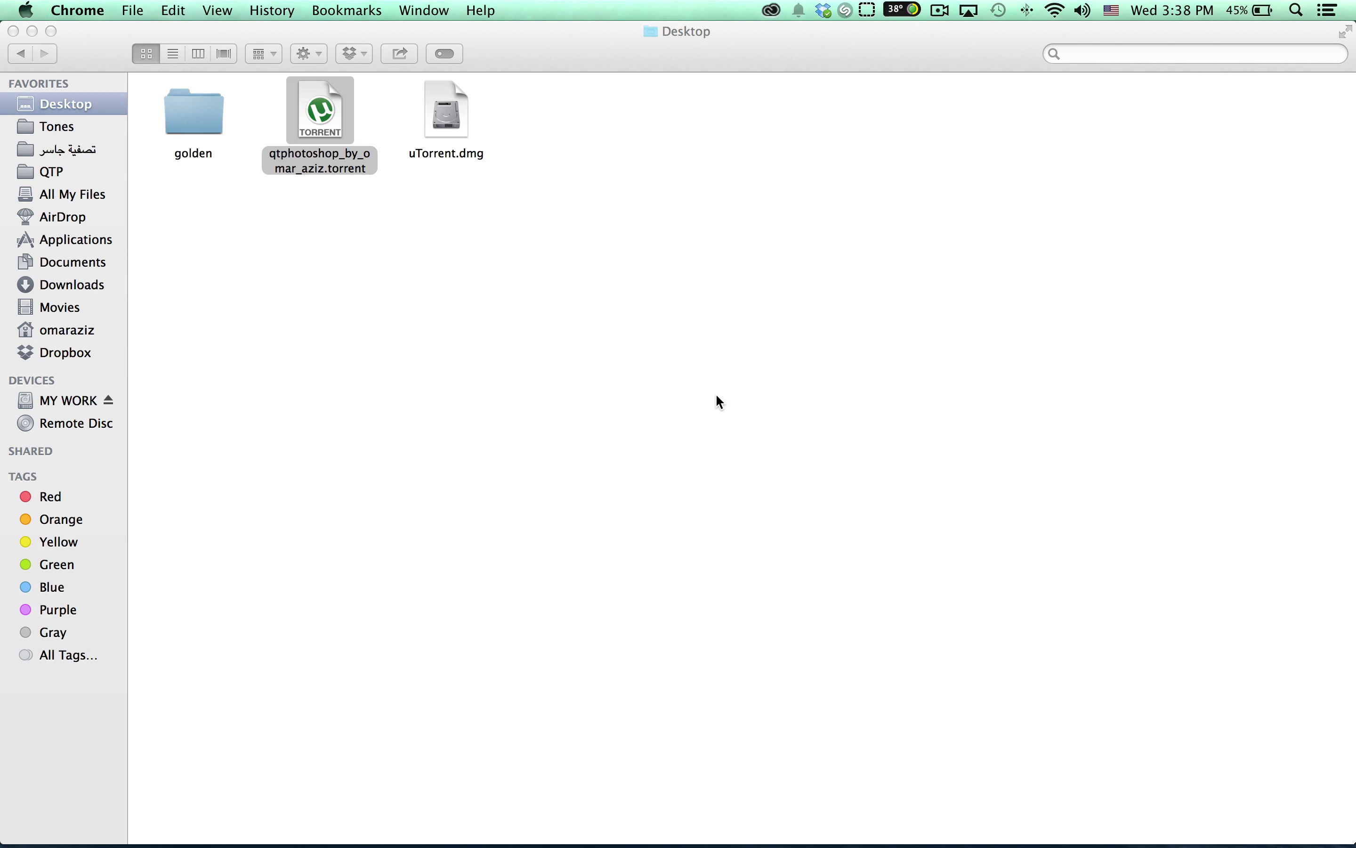